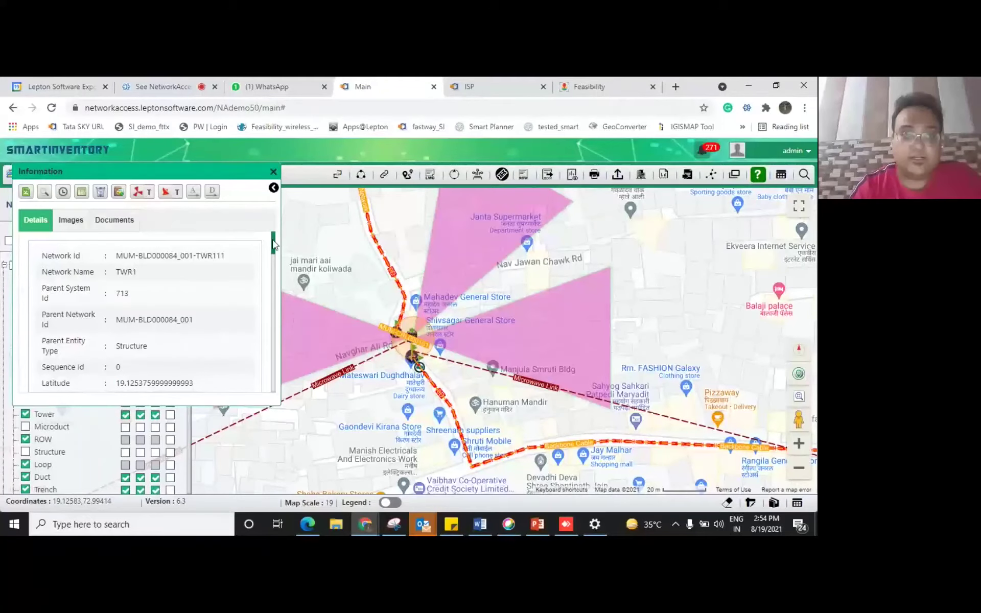
Step: Review the attribute details of tower TWR1 and return to the list of entities at that spot
{"action": "left_click_drag", "start_coordinate": [274, 245], "coordinate": [286, 321]}
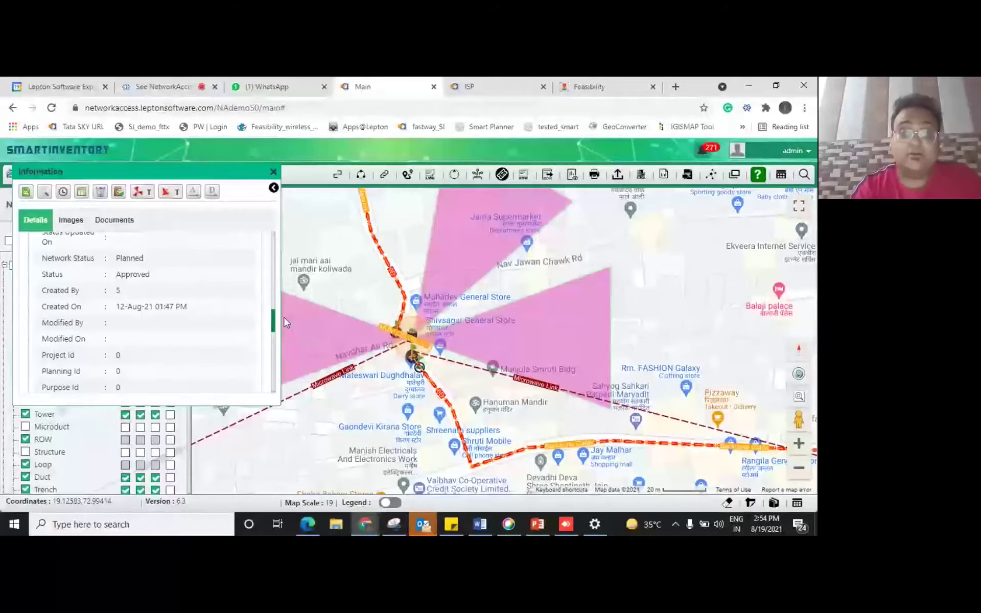
{"action": "left_click_drag", "start_coordinate": [286, 322], "coordinate": [285, 240]}
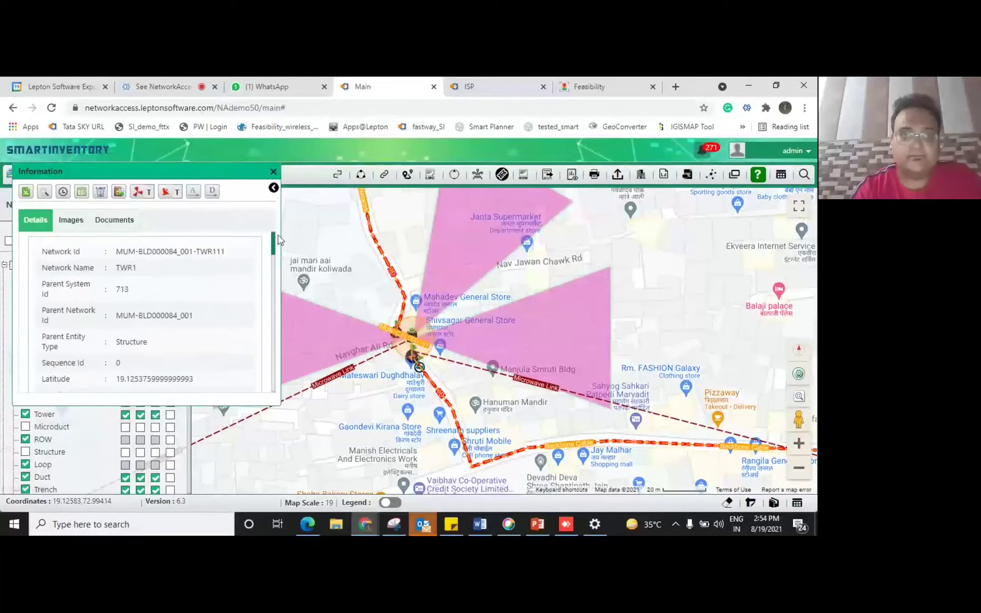
{"action": "left_click", "coordinate": [274, 189]}
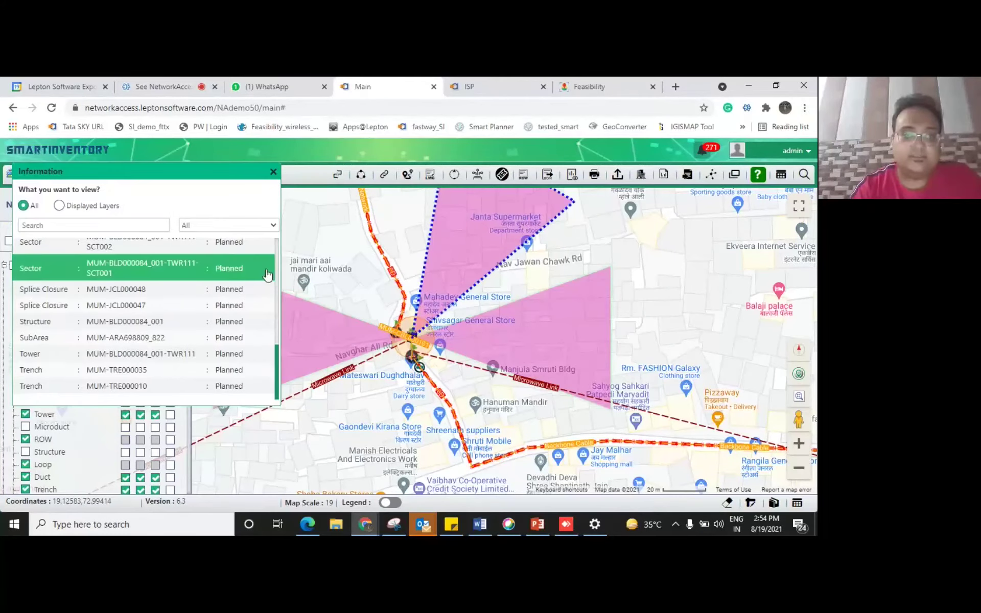
Step: Open the record of microwave link MUM-MWL00000003, review its tower and antenna information, and close it
{"action": "left_click", "coordinate": [279, 313]}
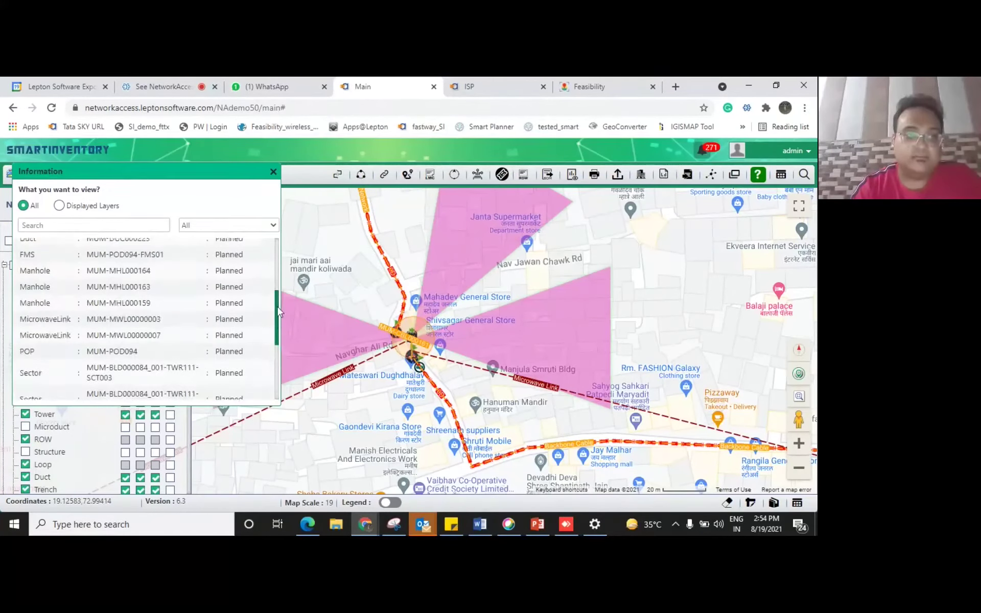
{"action": "left_click", "coordinate": [143, 322]}
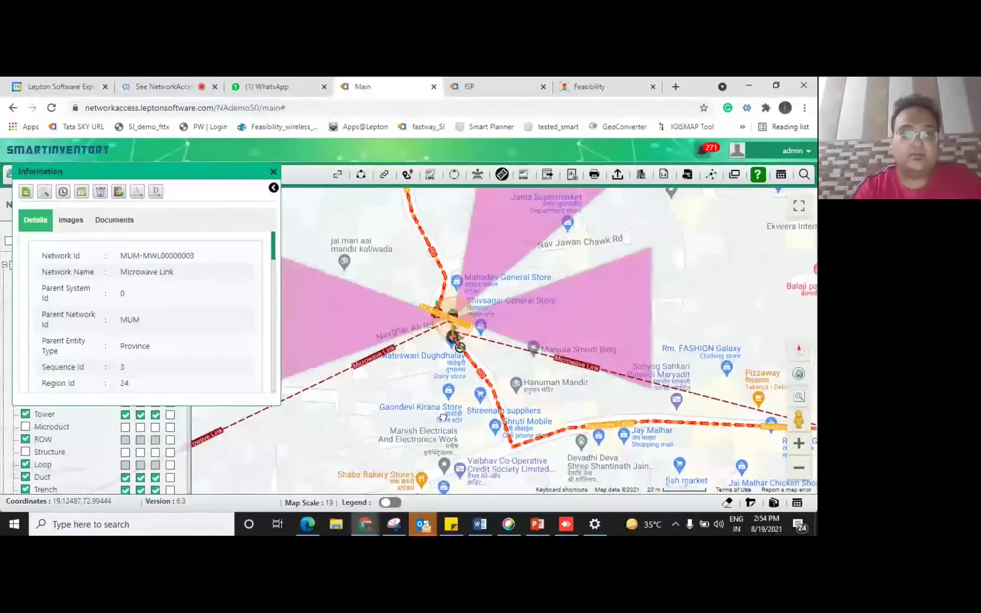
{"action": "left_click", "coordinate": [81, 193]}
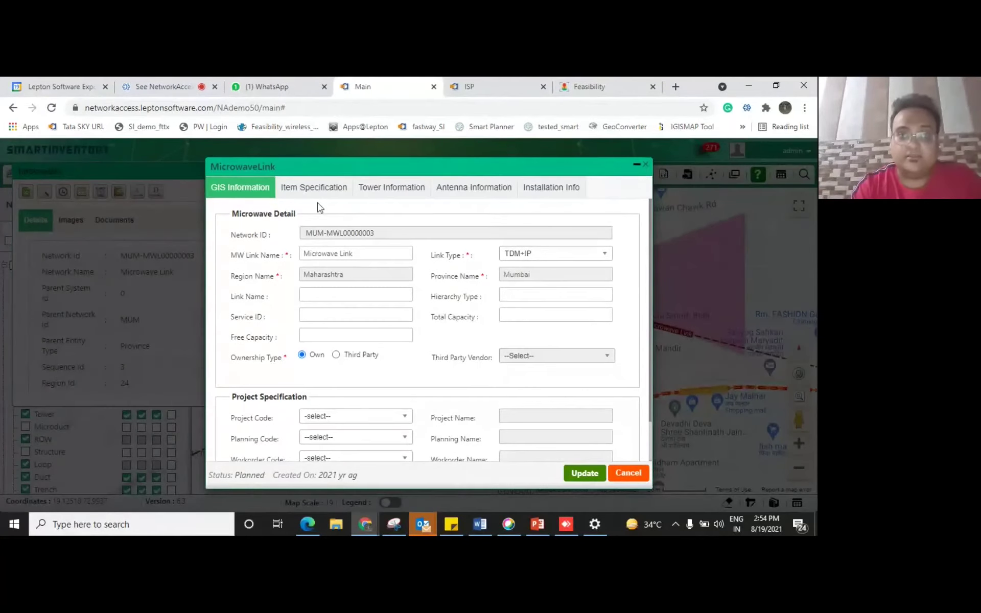
{"action": "left_click", "coordinate": [382, 193]}
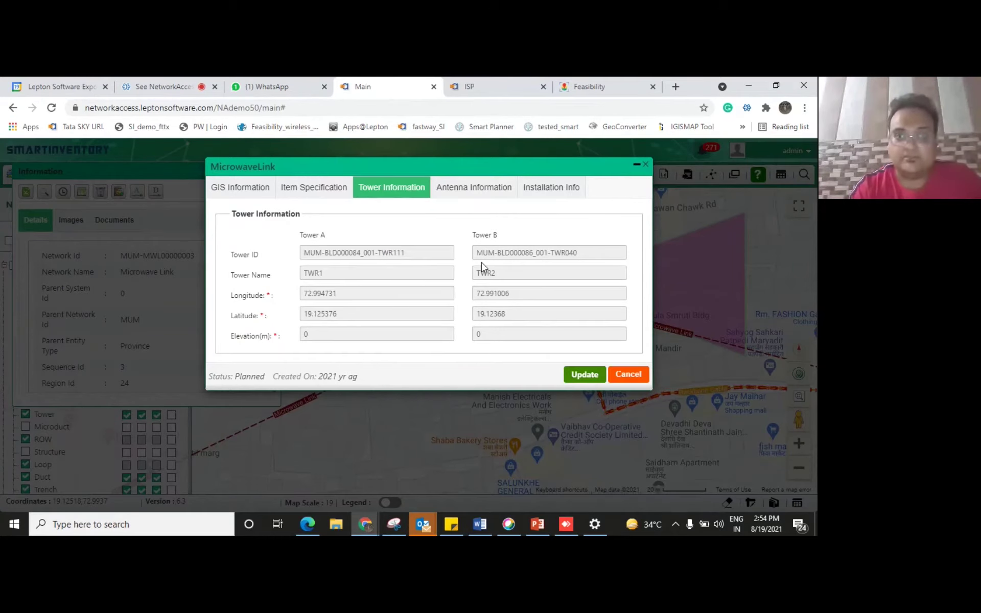
{"action": "left_click", "coordinate": [480, 189]}
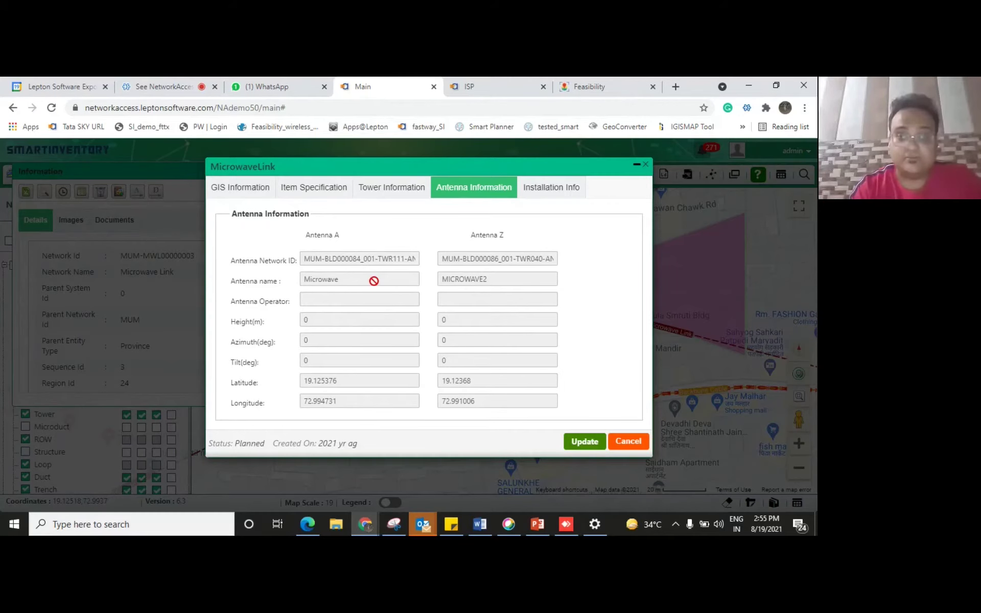
{"action": "left_click", "coordinate": [646, 166]}
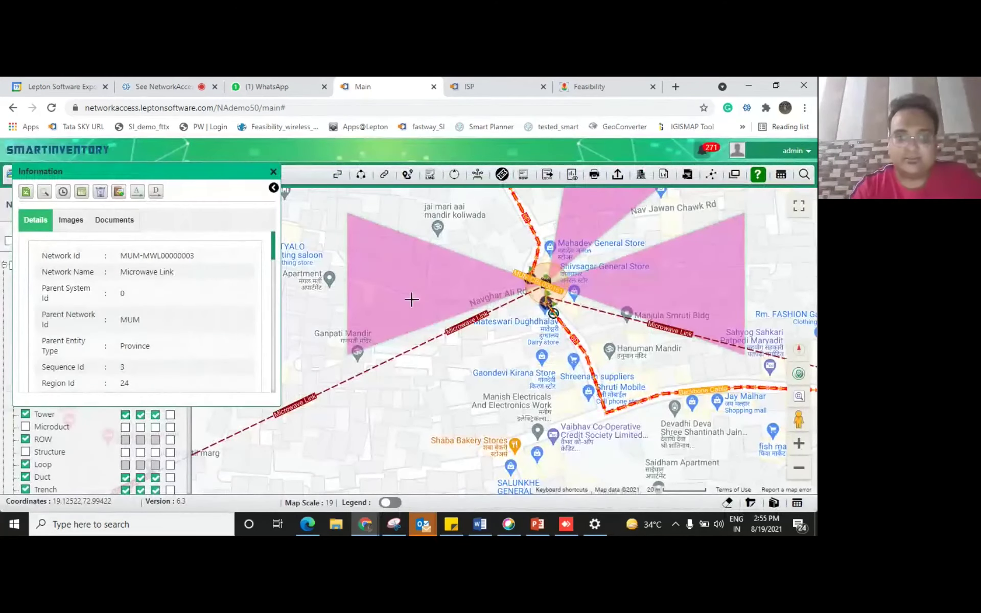
Step: Open the record of sector MUM-BLD000084_001-TWR111-SCT003 from the map, review its GIS information, and close it
{"action": "left_click", "coordinate": [400, 286]}
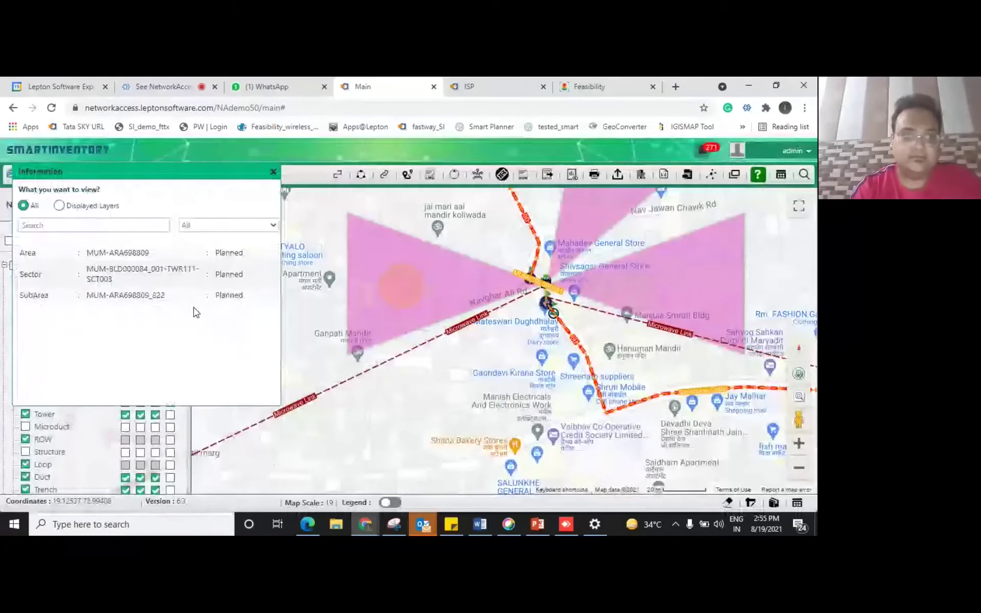
{"action": "left_click", "coordinate": [120, 276]}
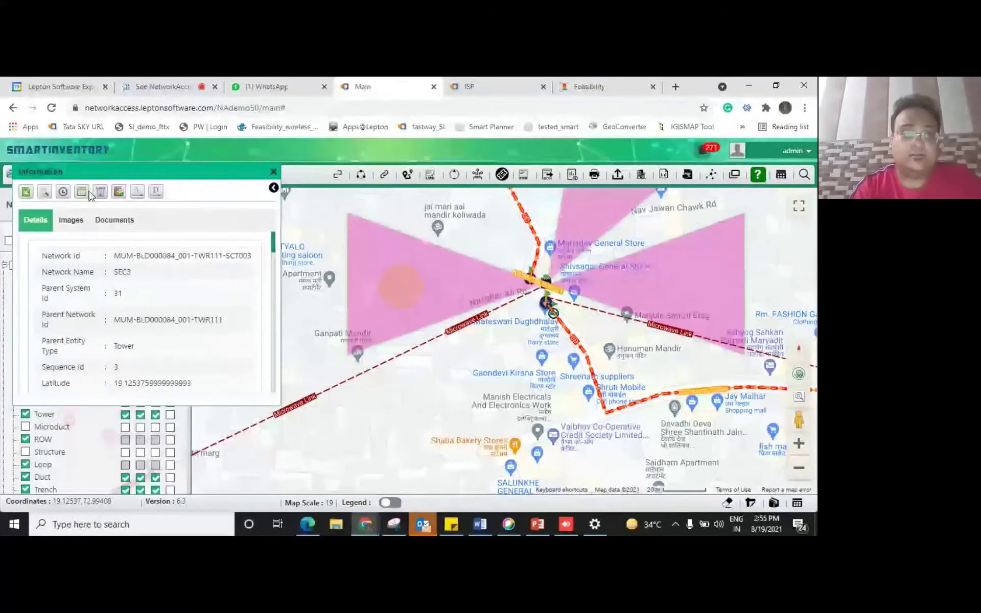
{"action": "left_click", "coordinate": [81, 192]}
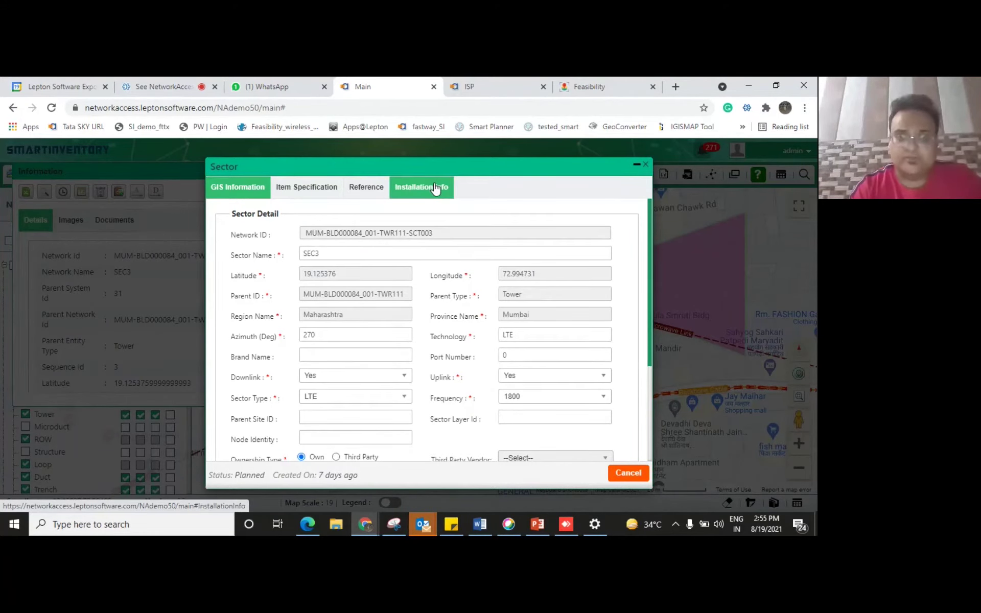
{"action": "left_click", "coordinate": [646, 165]}
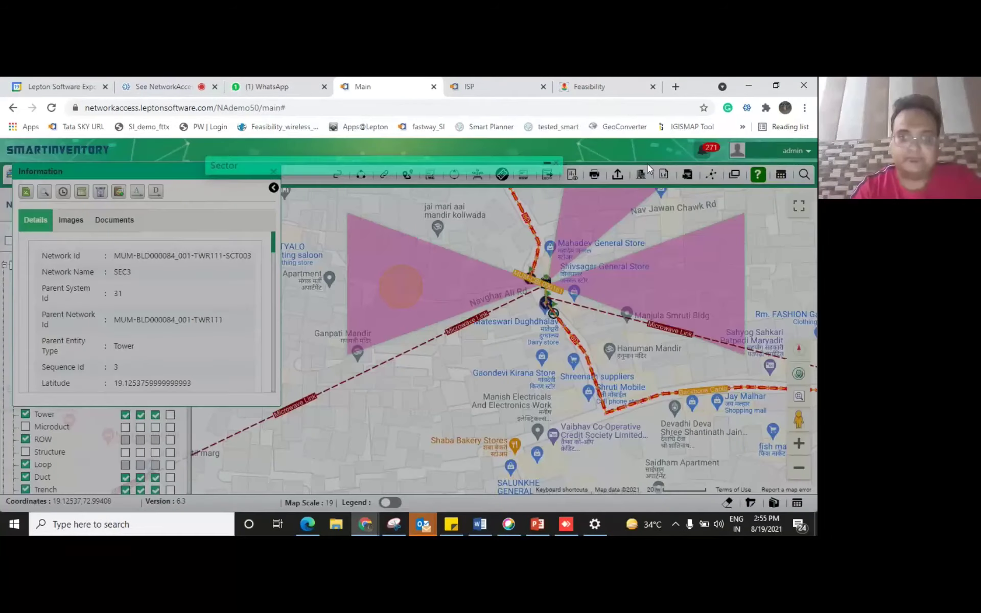
Step: Close the entity information and examine the network southward on the map as far as the site on Gagangiri Maharaj Marg
{"action": "scroll", "coordinate": [477, 411], "scroll_direction": "down", "scroll_amount": 1}
{"action": "left_click_drag", "start_coordinate": [477, 411], "coordinate": [573, 283]}
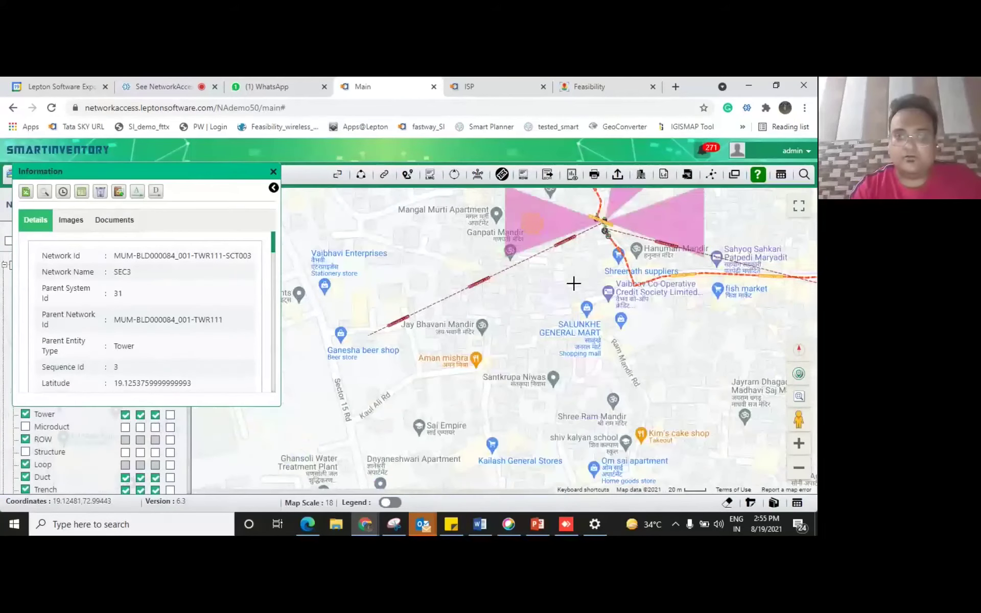
{"action": "scroll", "coordinate": [573, 284], "scroll_direction": "down", "scroll_amount": 1}
{"action": "left_click_drag", "start_coordinate": [543, 335], "coordinate": [511, 269]}
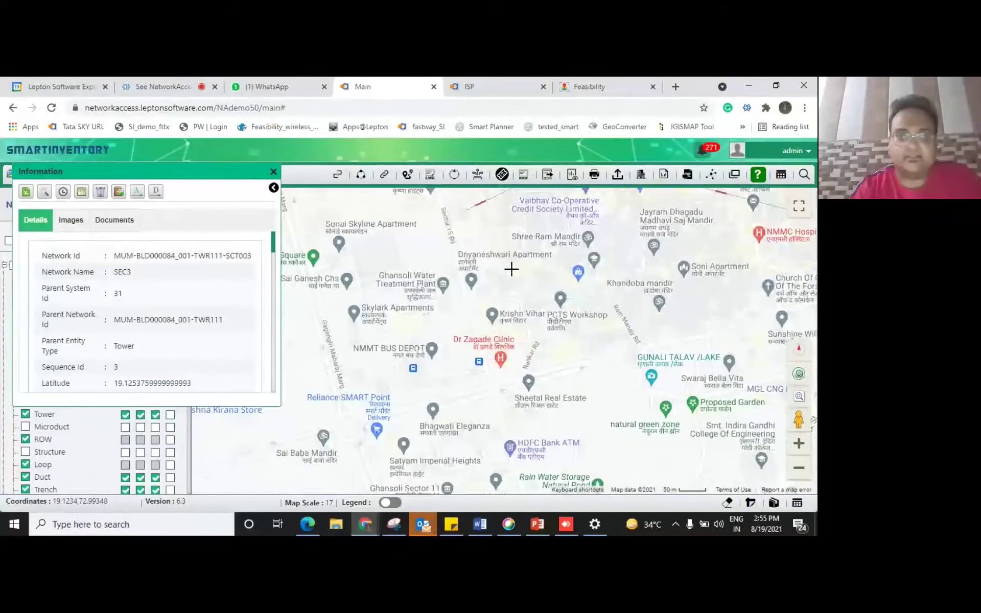
{"action": "left_click", "coordinate": [273, 172]}
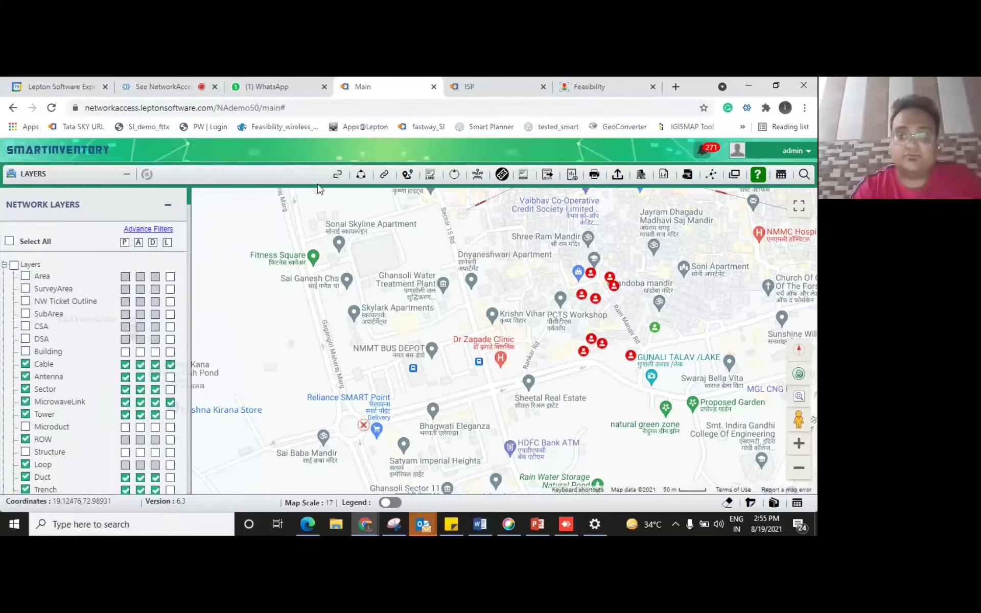
{"action": "left_click_drag", "start_coordinate": [491, 484], "coordinate": [442, 249]}
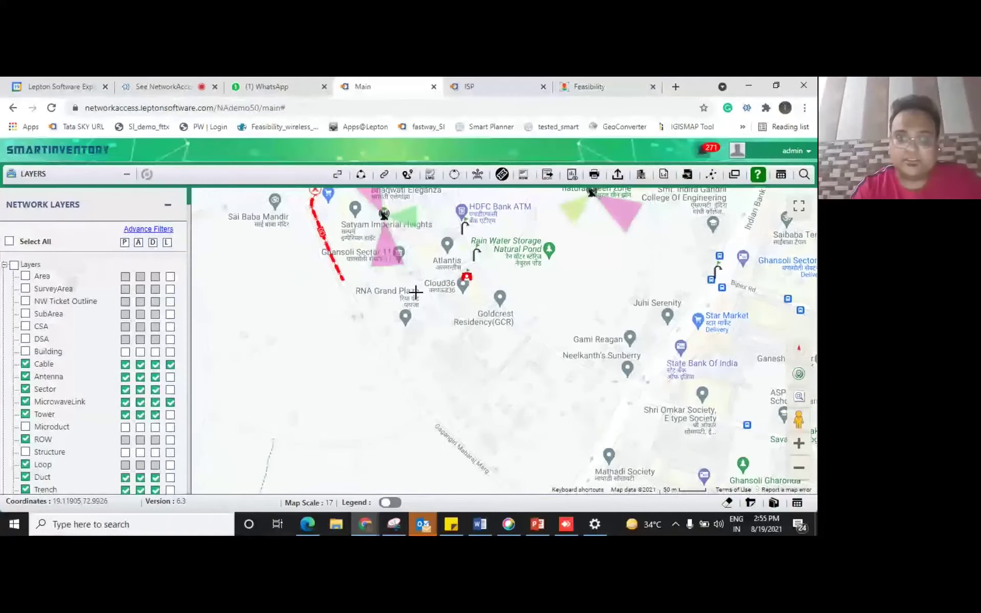
{"action": "left_click_drag", "start_coordinate": [416, 294], "coordinate": [400, 277]}
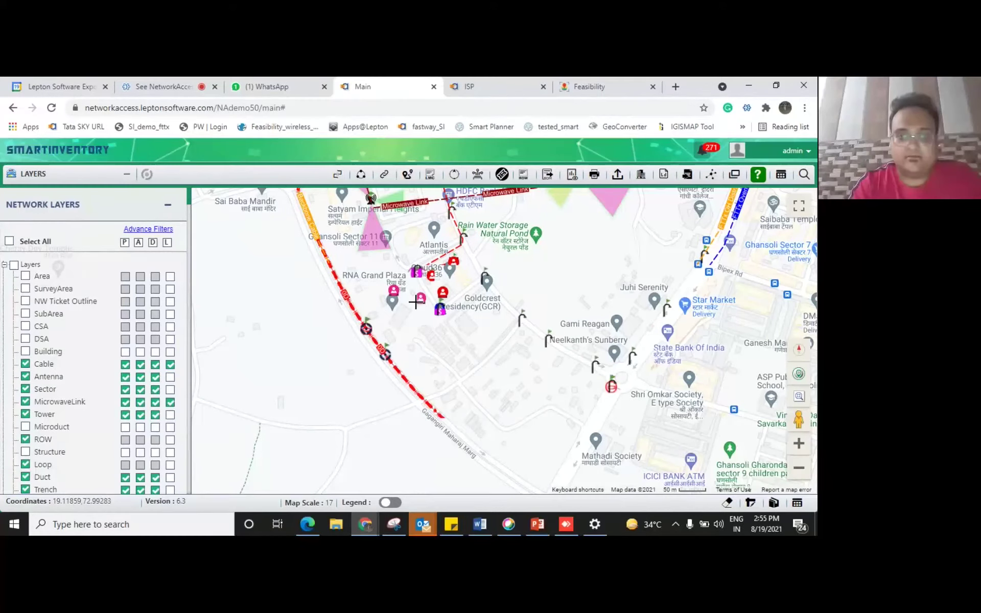
{"action": "key", "text": "Down"}
{"action": "key", "text": "Right"}
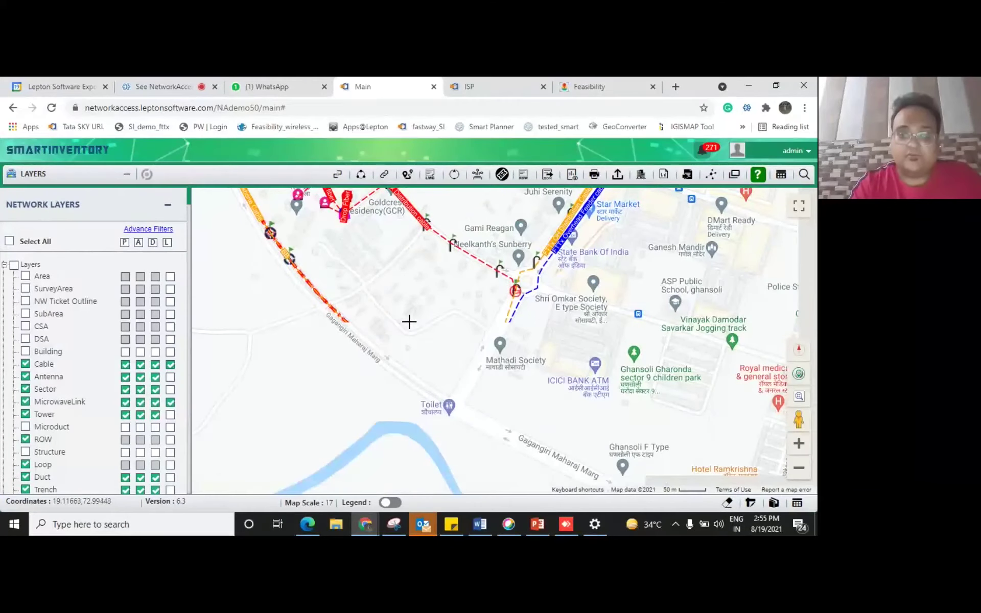
{"action": "key", "text": "Down"}
{"action": "key", "text": "Right"}
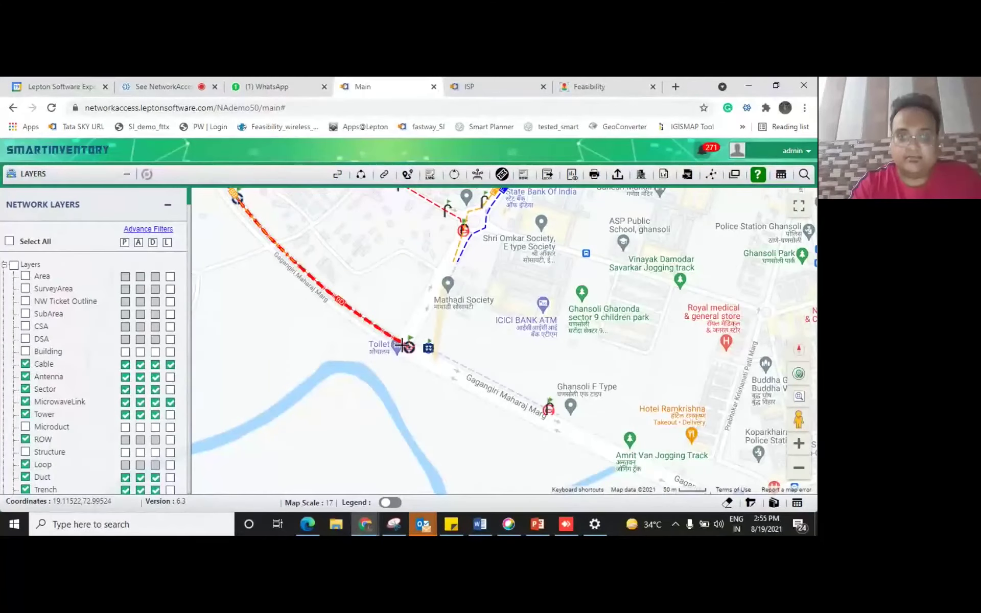
Step: View the details of POP MUM-POD456 at the Gagangiri Maharaj Marg site and close them
{"action": "left_click", "coordinate": [428, 348]}
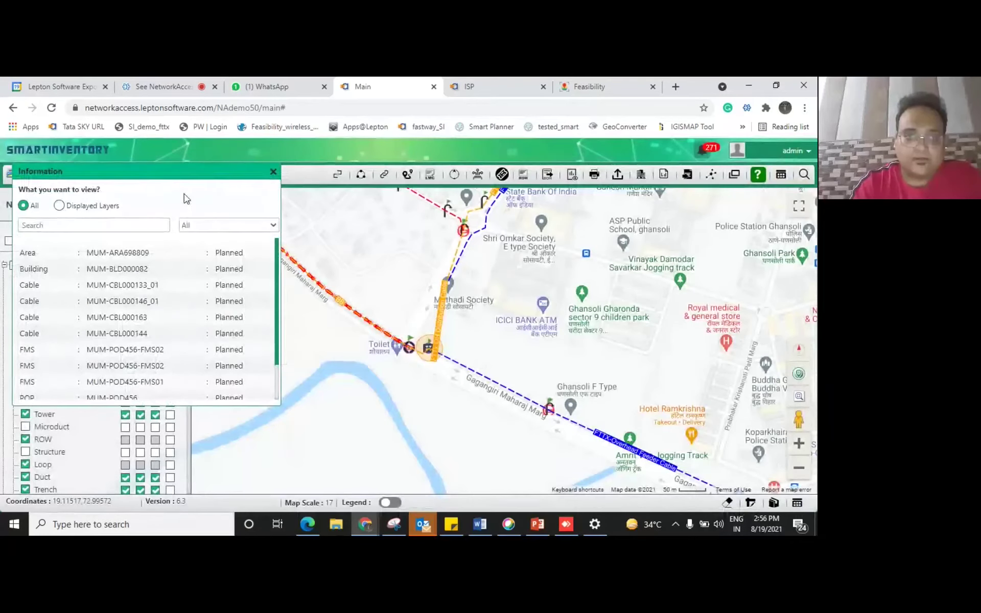
{"action": "scroll", "coordinate": [221, 332], "scroll_direction": "down", "scroll_amount": 1}
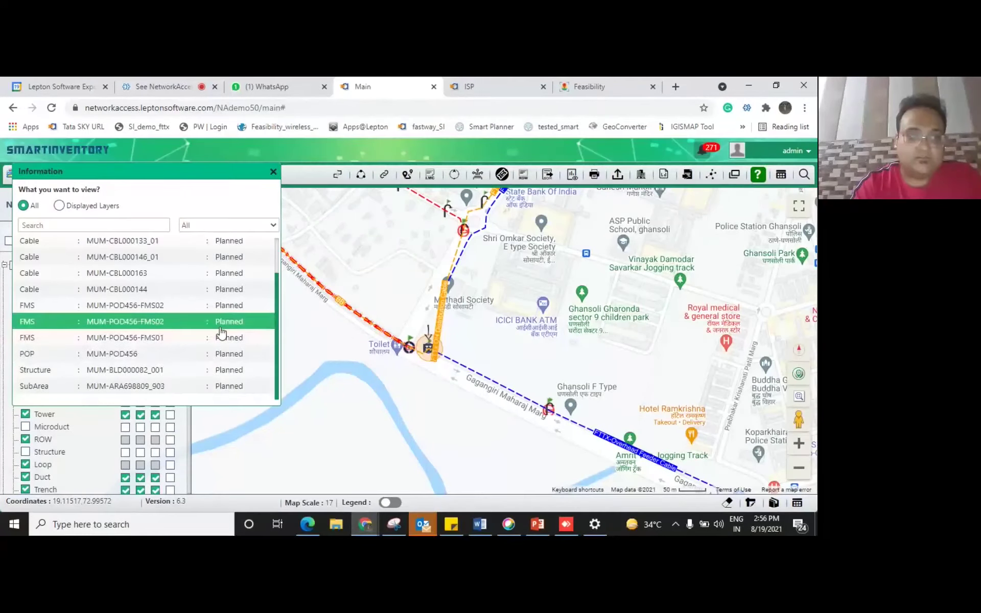
{"action": "left_click", "coordinate": [133, 354]}
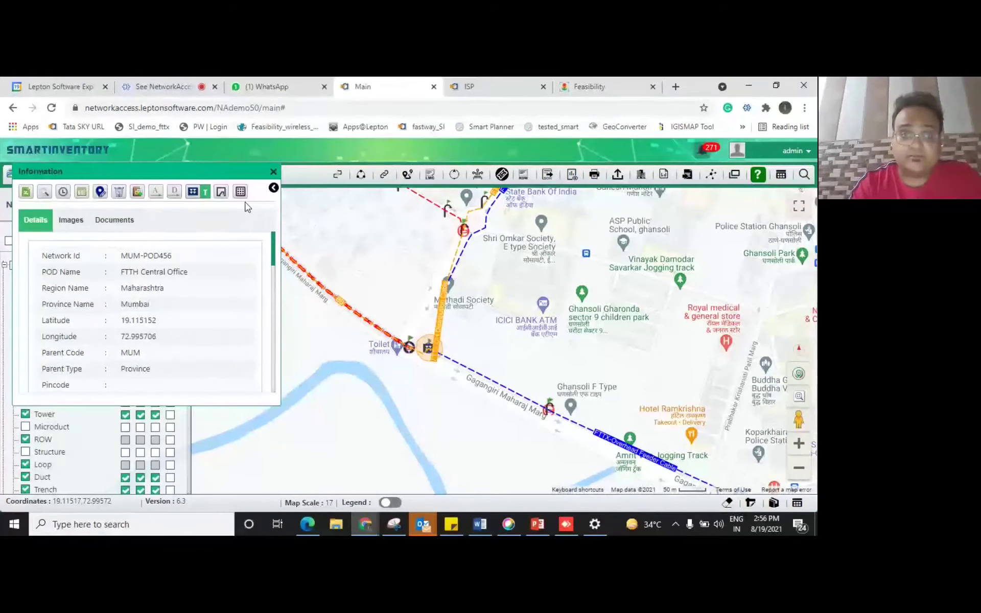
{"action": "left_click", "coordinate": [273, 173]}
Step: View the details of pole MUM-P000010 near Neelkanth's Sunberry and close them
{"action": "left_click_drag", "start_coordinate": [454, 223], "coordinate": [591, 348]}
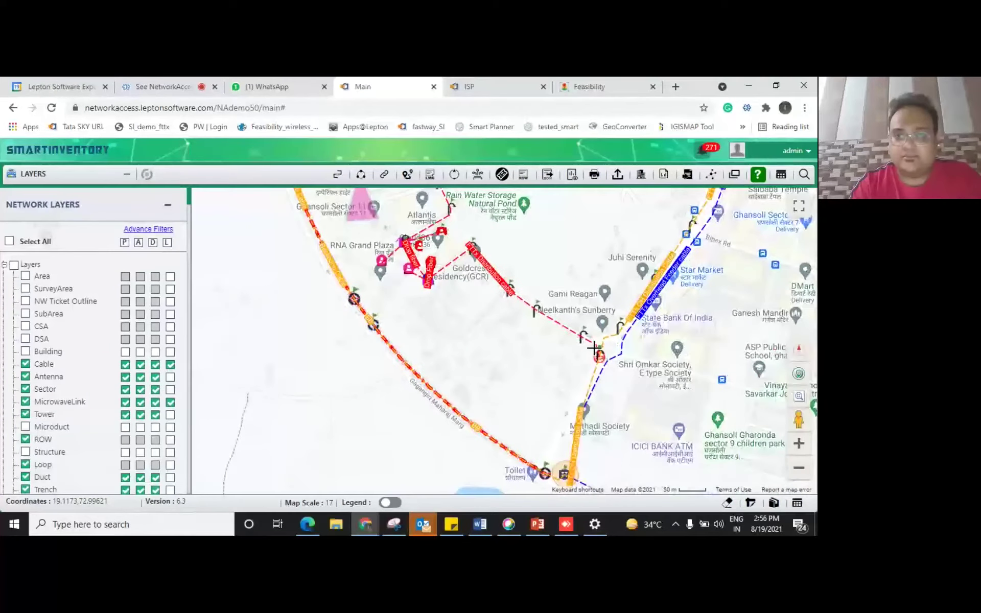
{"action": "left_click", "coordinate": [577, 327]}
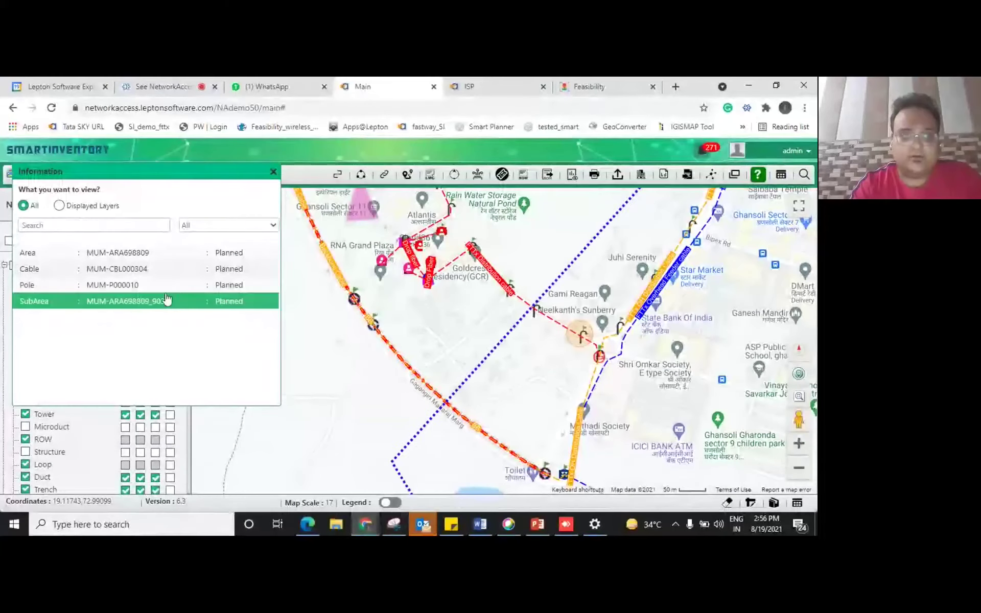
{"action": "left_click", "coordinate": [164, 291]}
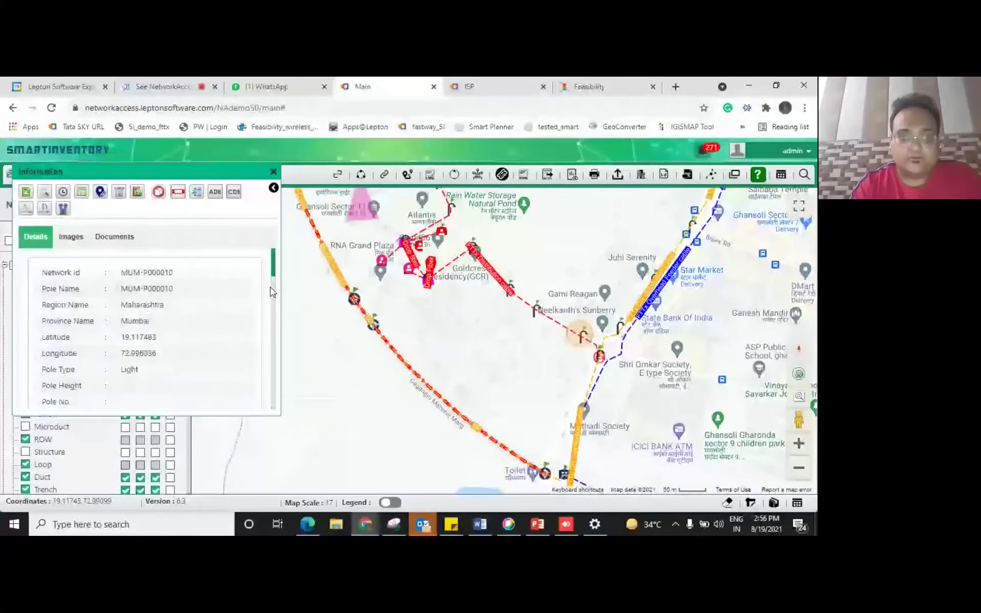
{"action": "mouse_move", "coordinate": [273, 267]}
{"action": "left_mouse_down"}
{"action": "mouse_move", "coordinate": [274, 337]}
{"action": "mouse_move", "coordinate": [274, 258]}
{"action": "left_mouse_up"}
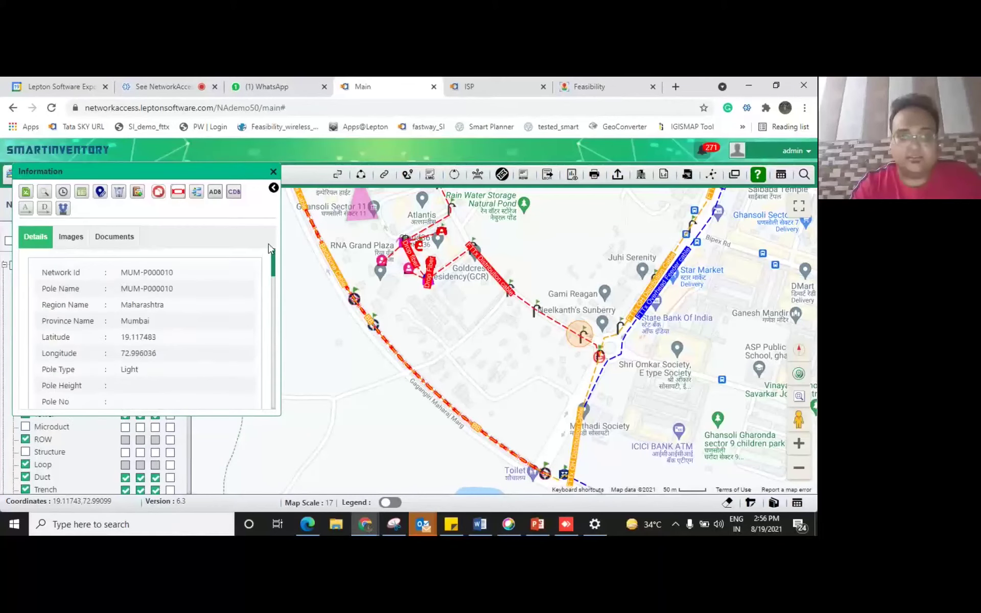
{"action": "left_click", "coordinate": [273, 175]}
Step: Open the record of splitter MUM-ARA698809_822-ADB38-SPL01 near Goldcrest Residency
{"action": "left_click_drag", "start_coordinate": [520, 314], "coordinate": [575, 353]}
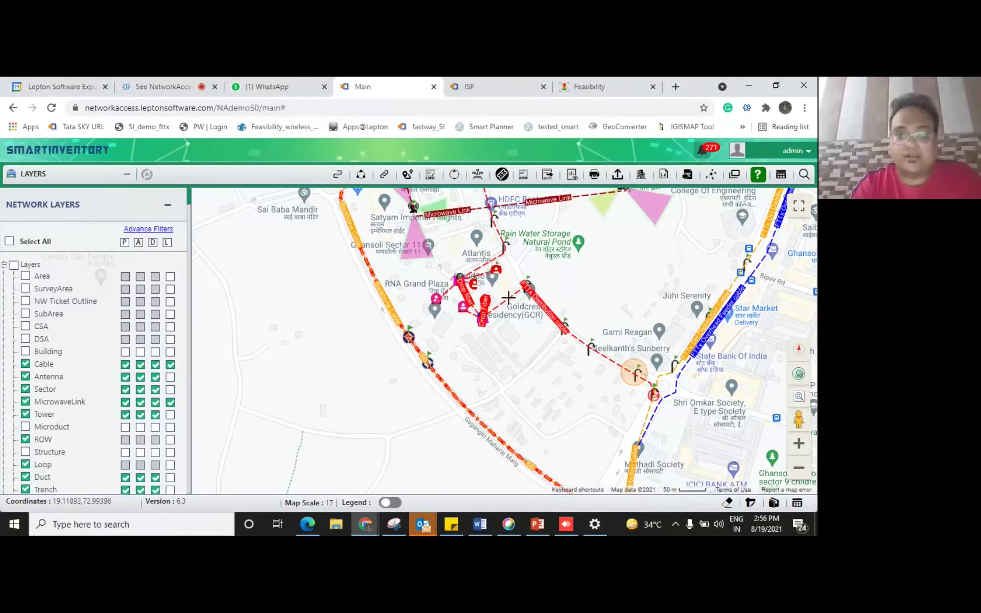
{"action": "left_click", "coordinate": [483, 317]}
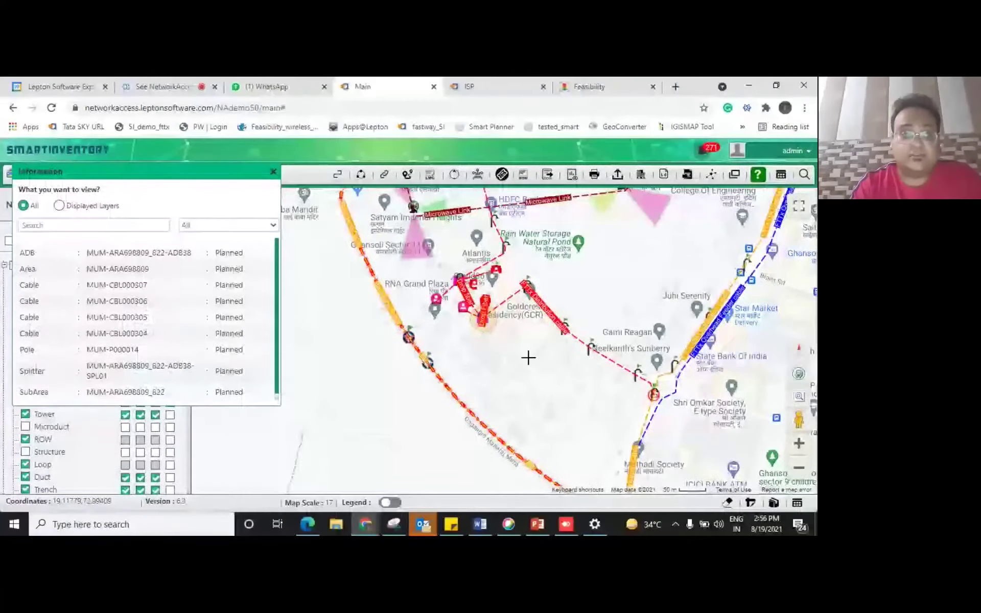
{"action": "left_click", "coordinate": [156, 379]}
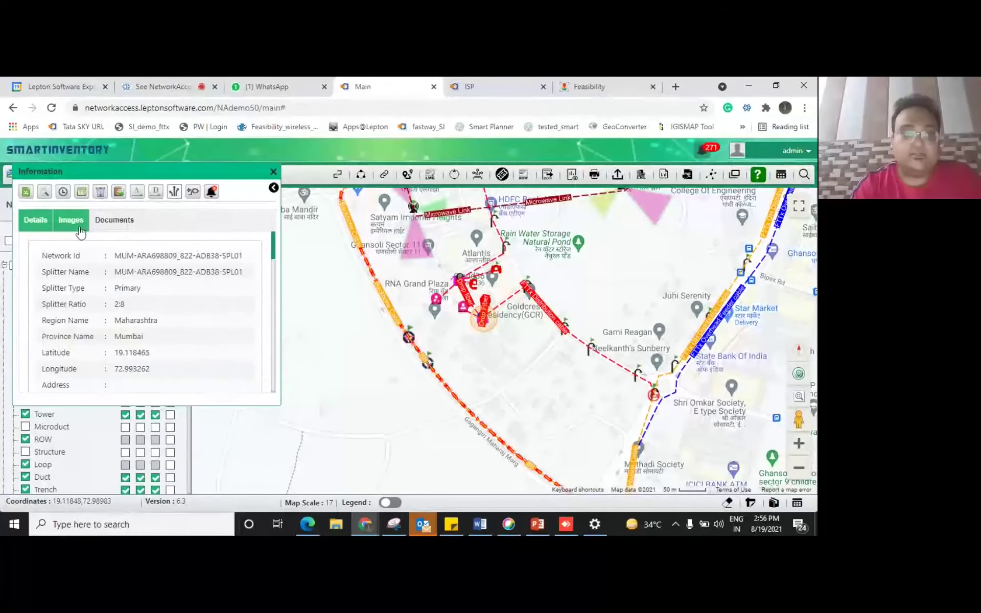
{"action": "left_click", "coordinate": [79, 189]}
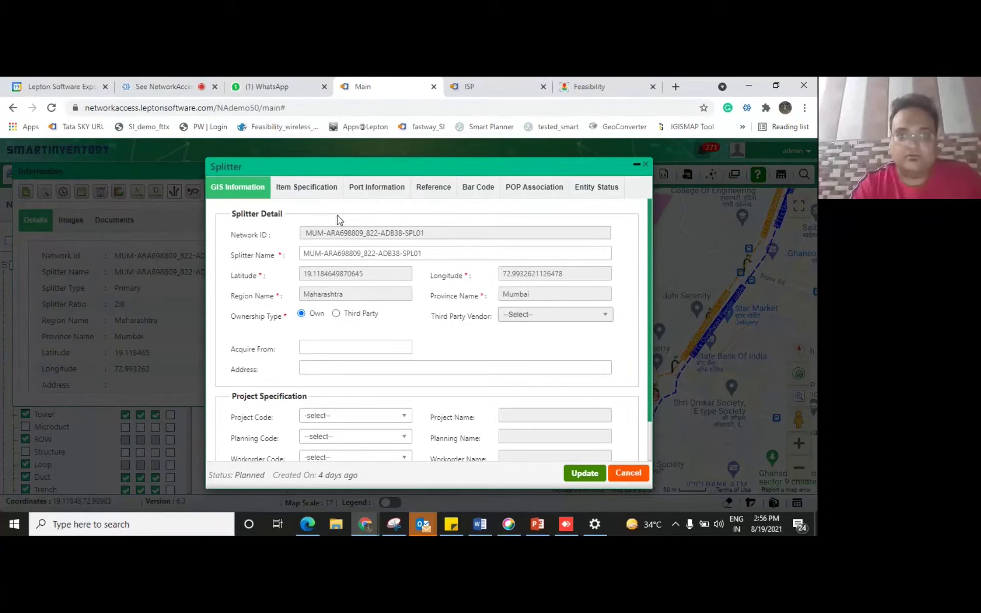
Step: Review the splitter's item specification, including the specification and splitter type choices, and close the record without updating it
{"action": "left_click", "coordinate": [325, 188]}
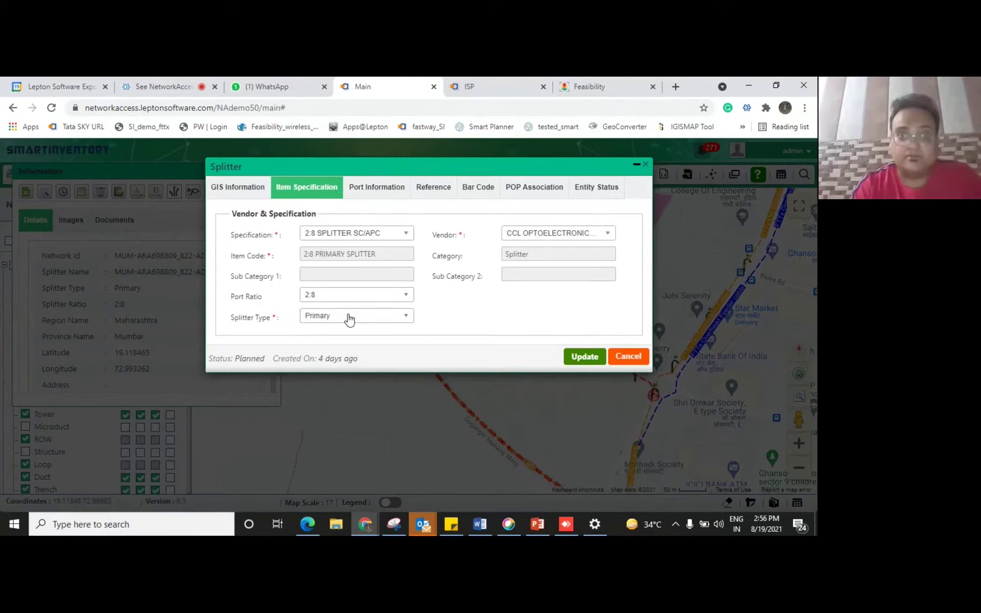
{"action": "left_click", "coordinate": [373, 234]}
{"action": "left_click", "coordinate": [373, 234]}
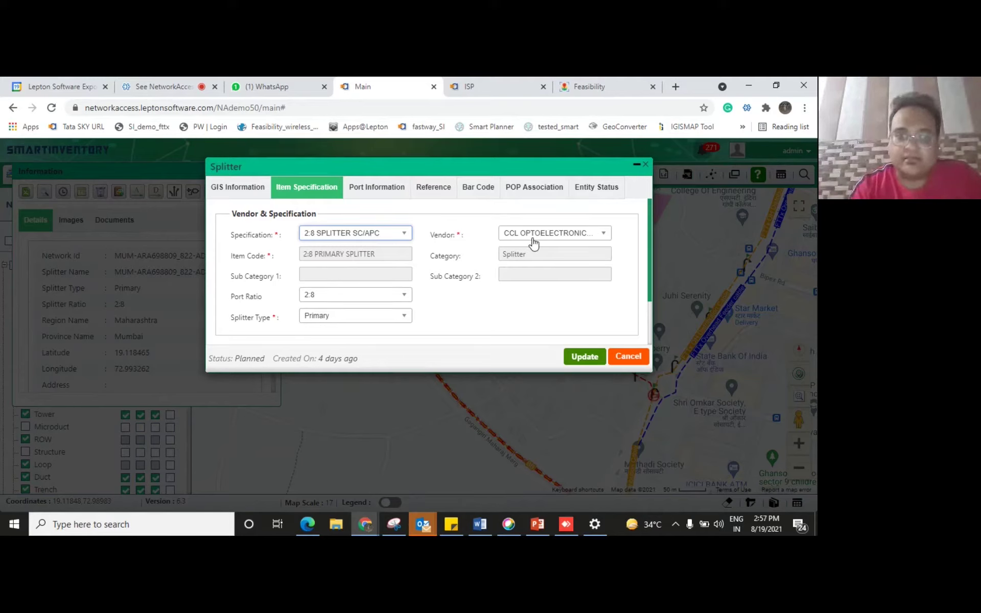
{"action": "left_click", "coordinate": [366, 322]}
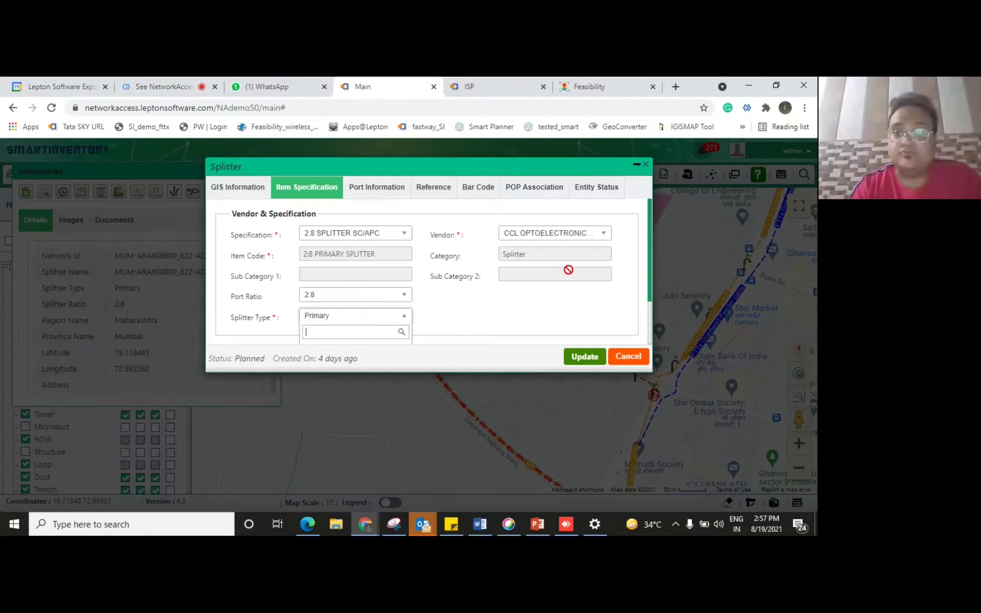
{"action": "left_click", "coordinate": [646, 167]}
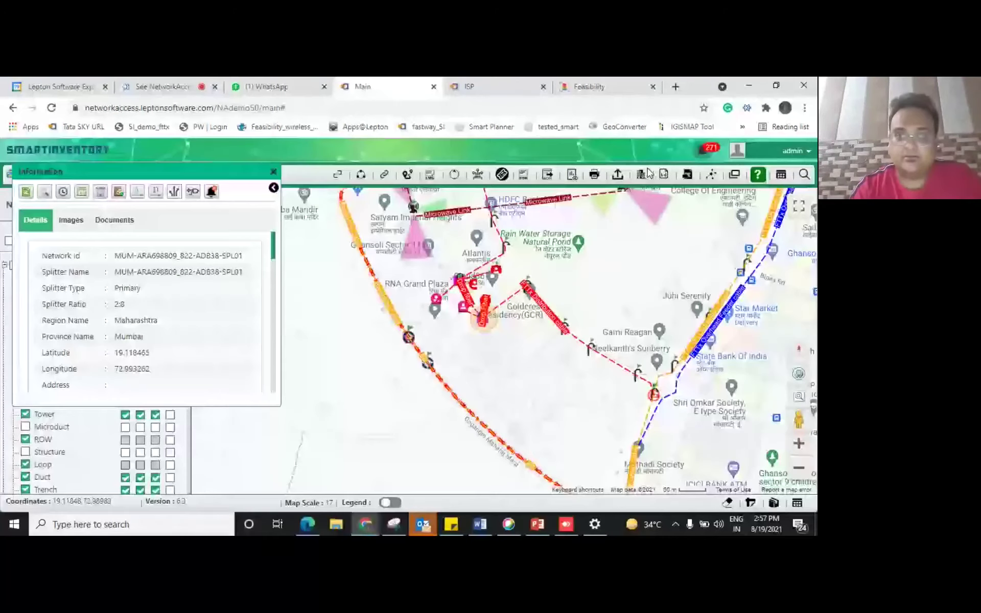
Step: Close the splitter's record and turn on the map labels for the Customer layer
{"action": "left_click_drag", "start_coordinate": [576, 290], "coordinate": [576, 423]}
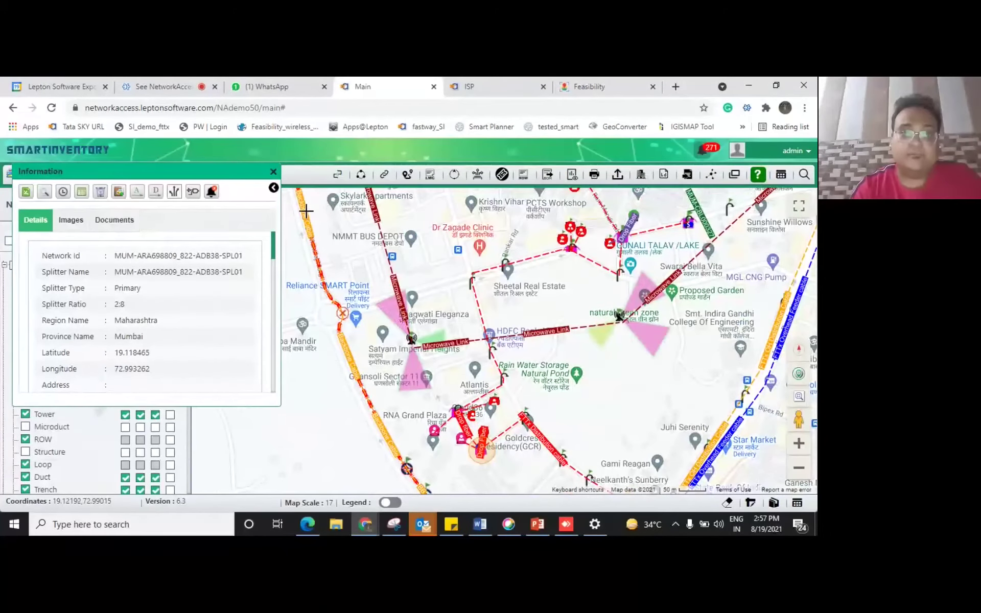
{"action": "left_click", "coordinate": [275, 171]}
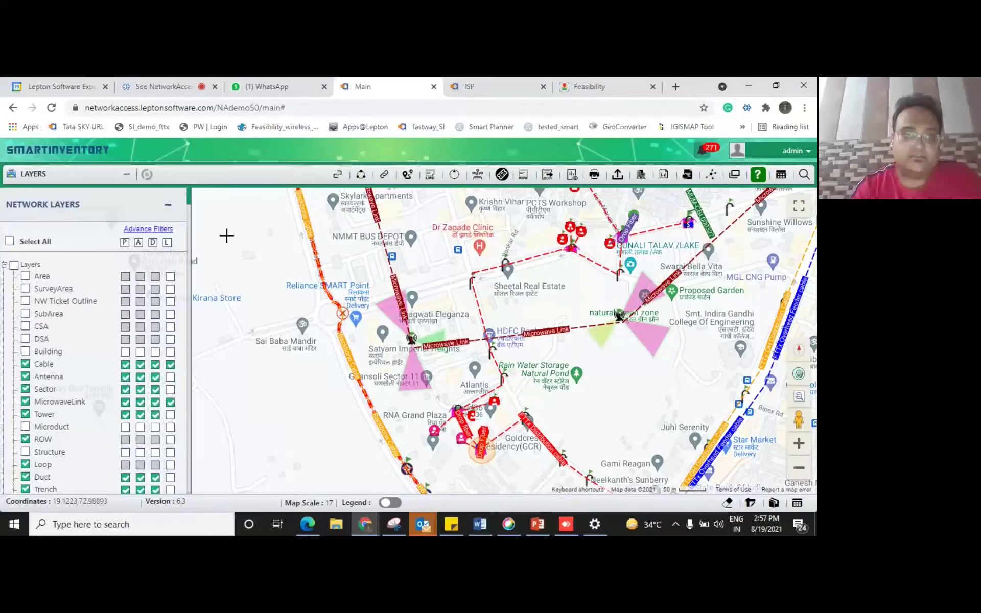
{"action": "left_click_drag", "start_coordinate": [191, 196], "coordinate": [190, 216]}
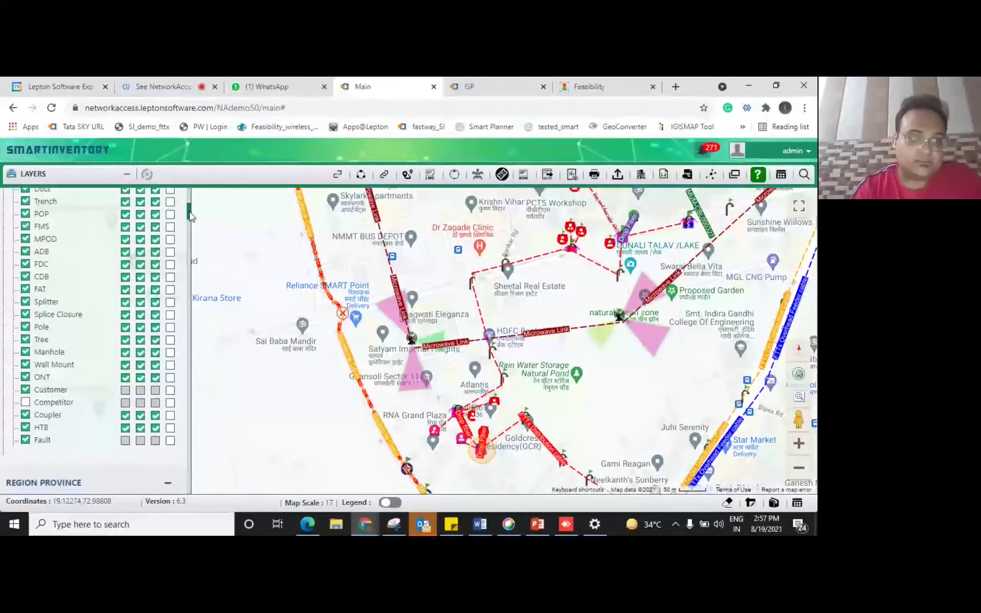
{"action": "left_click_drag", "start_coordinate": [189, 216], "coordinate": [190, 219]}
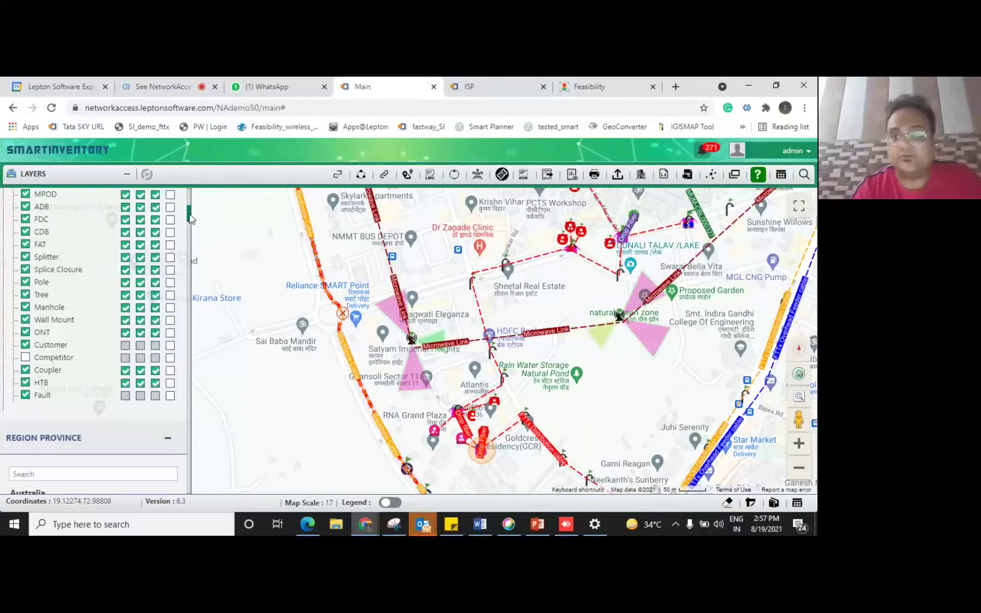
{"action": "left_click", "coordinate": [170, 345]}
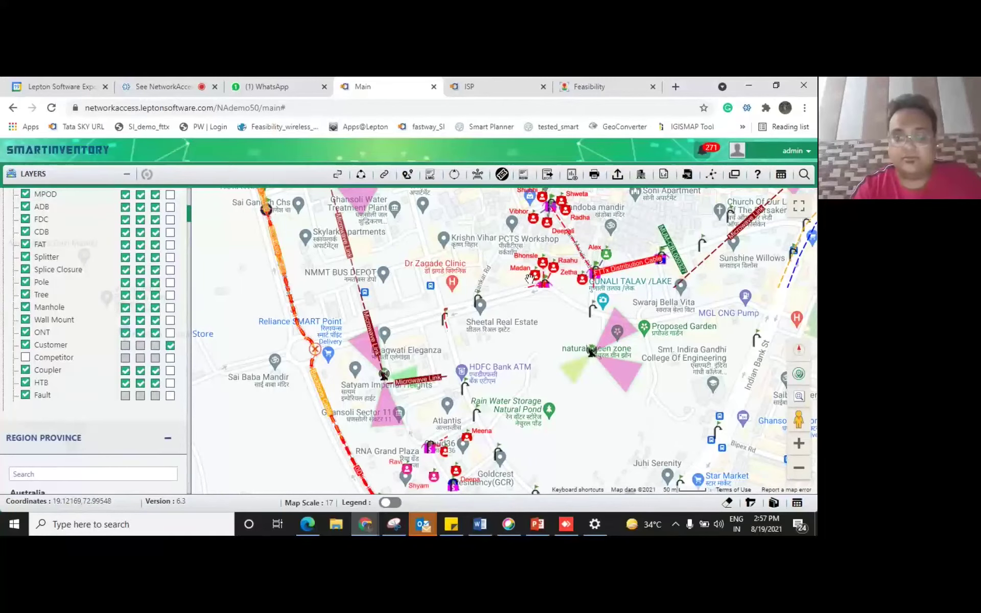
Step: Identify the entities at the POP near Mathadi Society and open the details of FMS MUM-POD456-FMS01
{"action": "left_click_drag", "start_coordinate": [529, 277], "coordinate": [484, 121]}
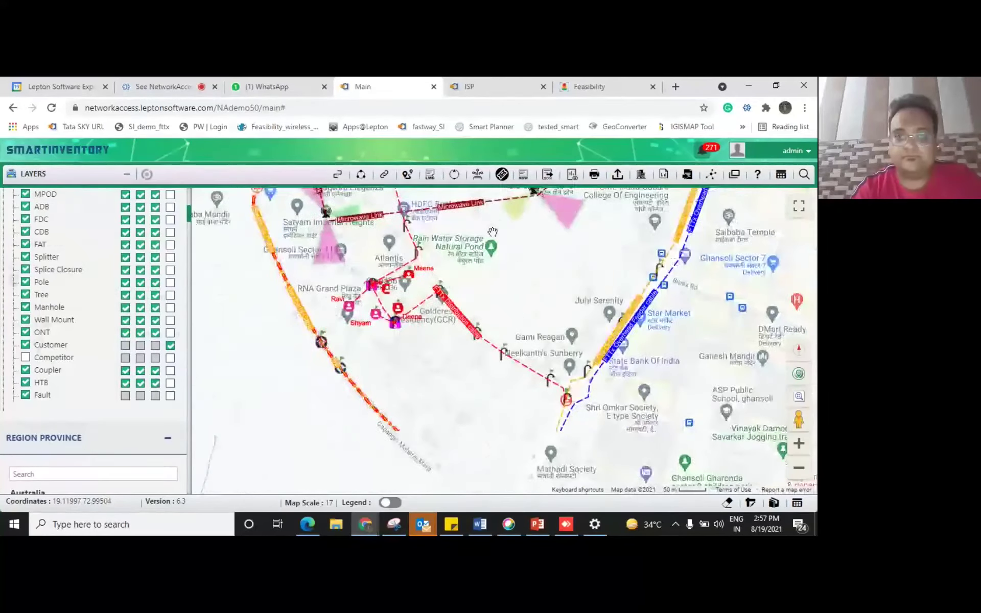
{"action": "left_click_drag", "start_coordinate": [524, 358], "coordinate": [503, 271]}
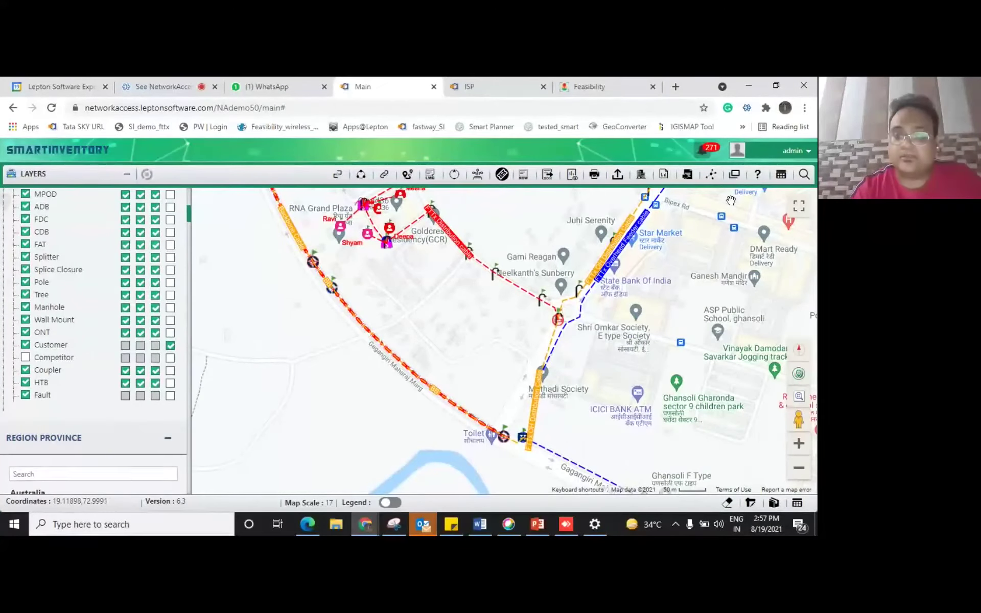
{"action": "left_click", "coordinate": [757, 175]}
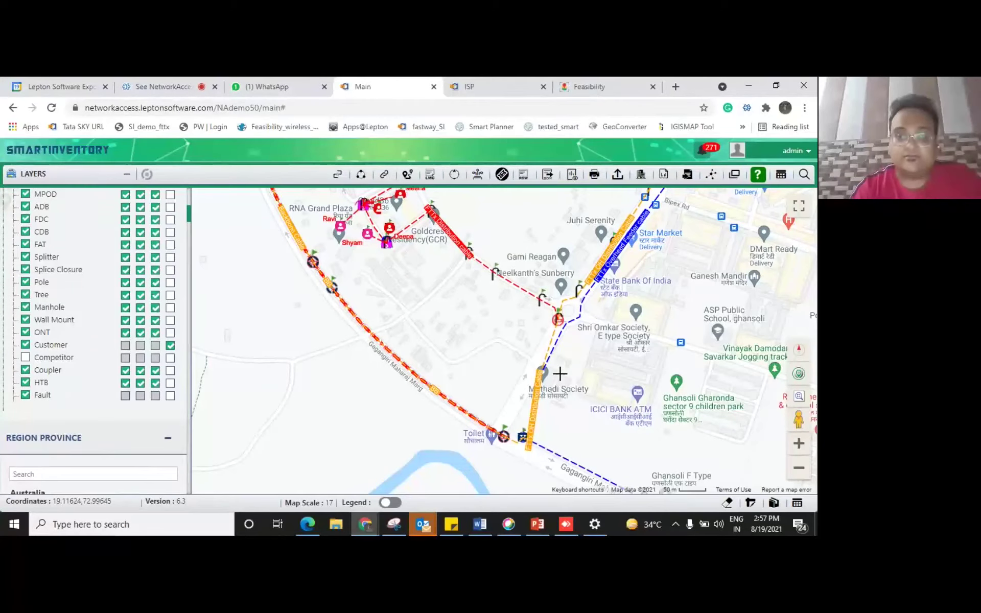
{"action": "left_click", "coordinate": [522, 437]}
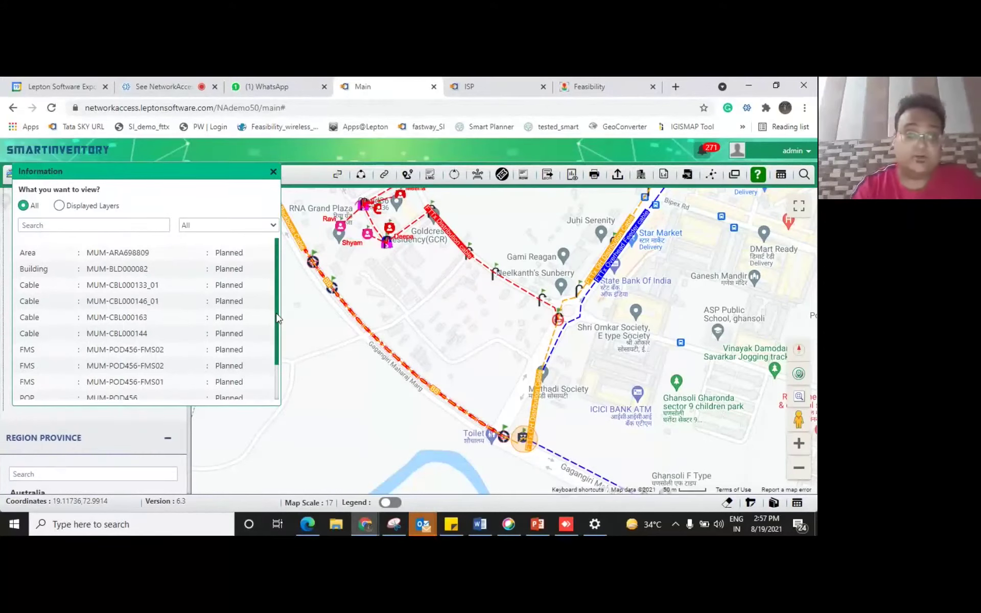
{"action": "scroll", "coordinate": [278, 319], "scroll_direction": "down", "scroll_amount": 1}
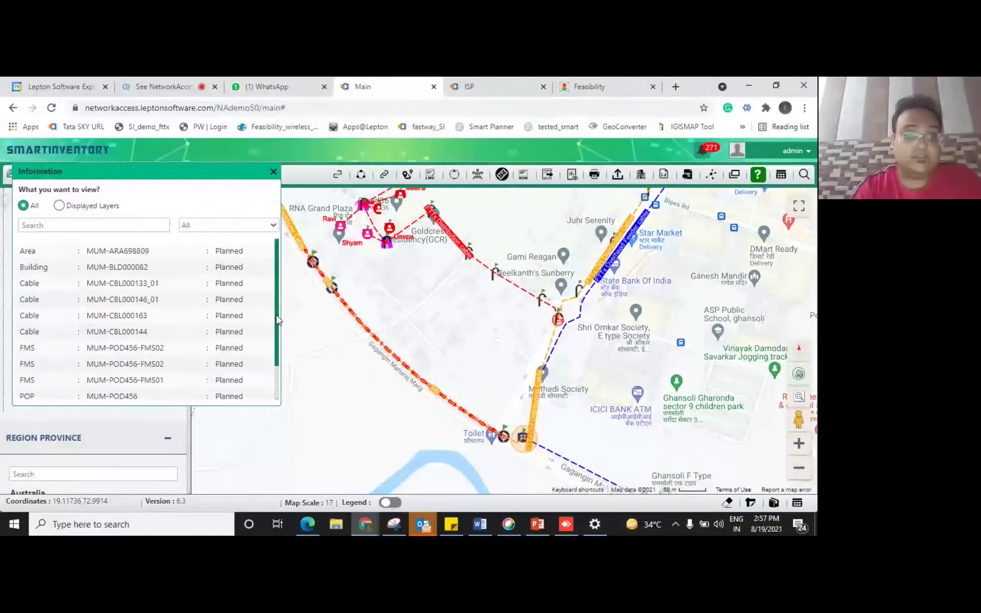
{"action": "left_click", "coordinate": [165, 372]}
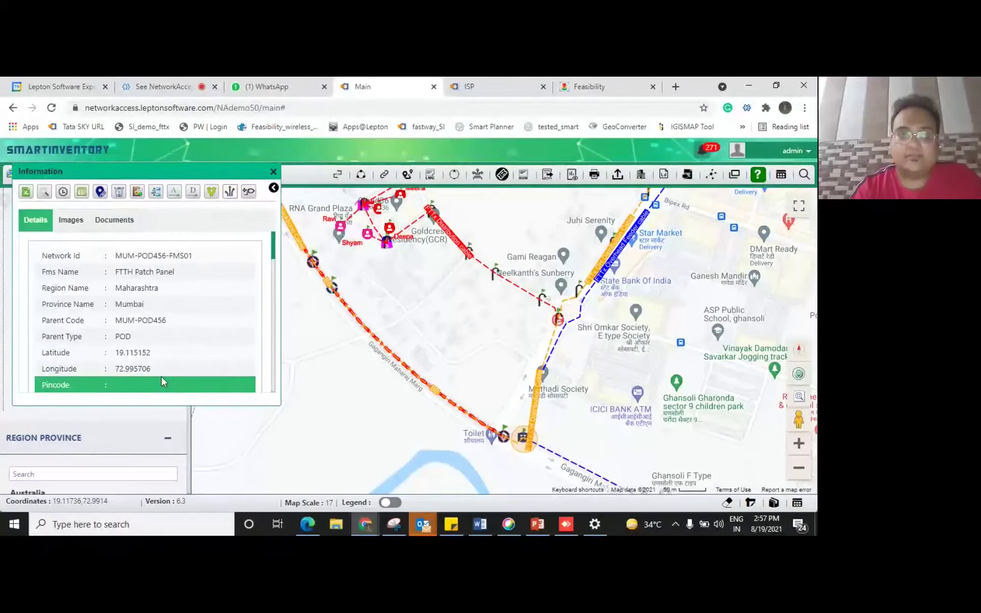
Step: Trace the connection route of the FMS from port 13 (IN) in the Connection Path Finder
{"action": "left_click", "coordinate": [228, 196]}
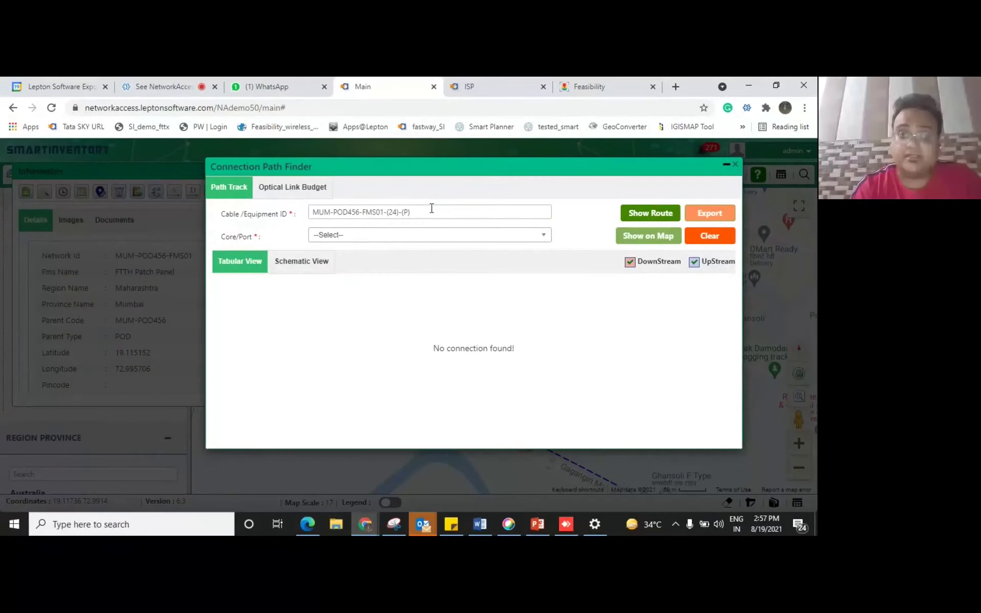
{"action": "left_click", "coordinate": [363, 236]}
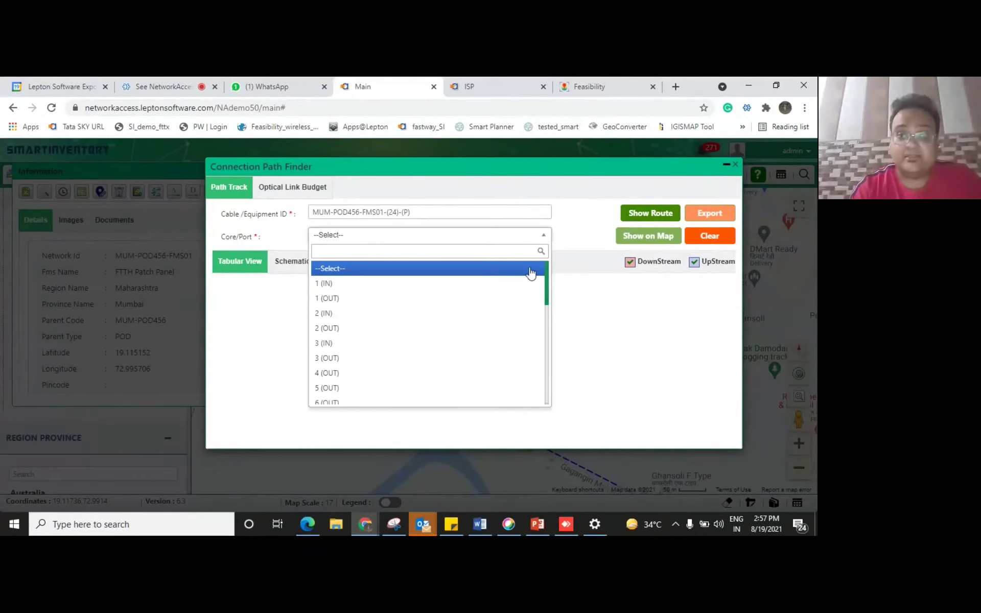
{"action": "left_click_drag", "start_coordinate": [551, 289], "coordinate": [545, 333]}
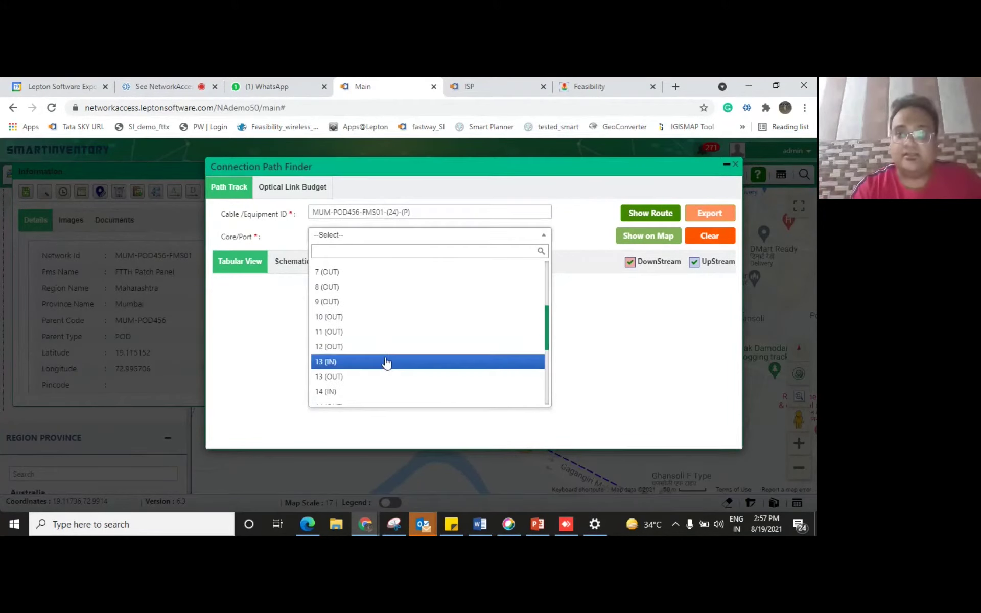
{"action": "left_click", "coordinate": [386, 363]}
{"action": "left_click", "coordinate": [644, 213]}
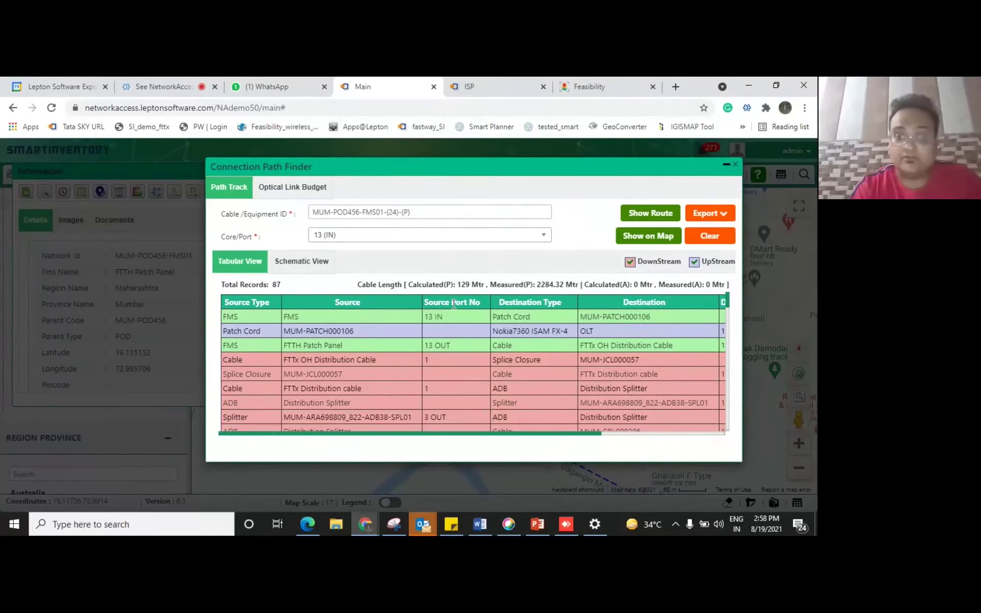
Step: Review the traced connections, show the route on the map, check a customer's port detail and close the path finder
{"action": "left_click_drag", "start_coordinate": [508, 433], "coordinate": [663, 439]}
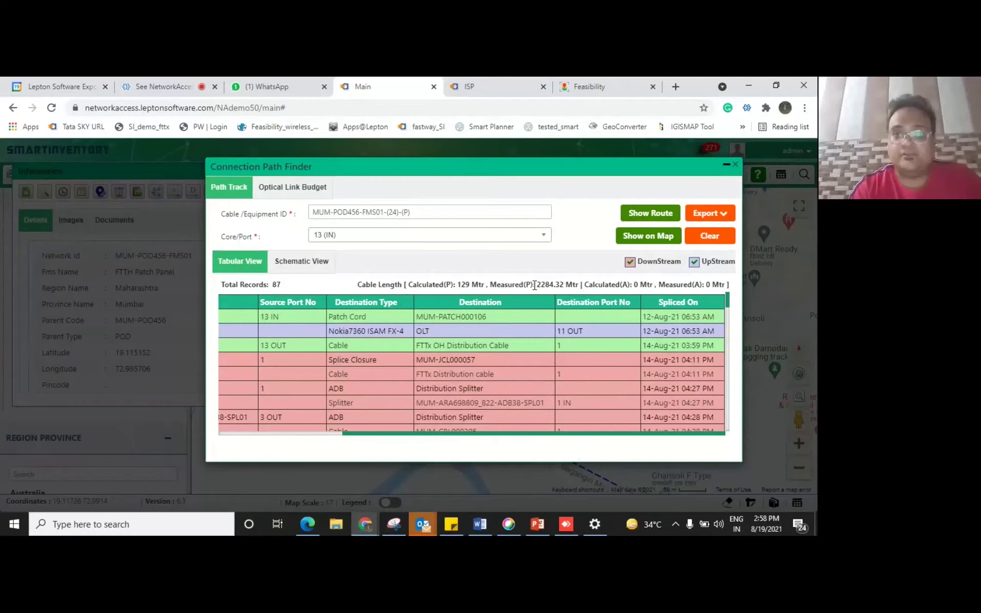
{"action": "left_click", "coordinate": [645, 236]}
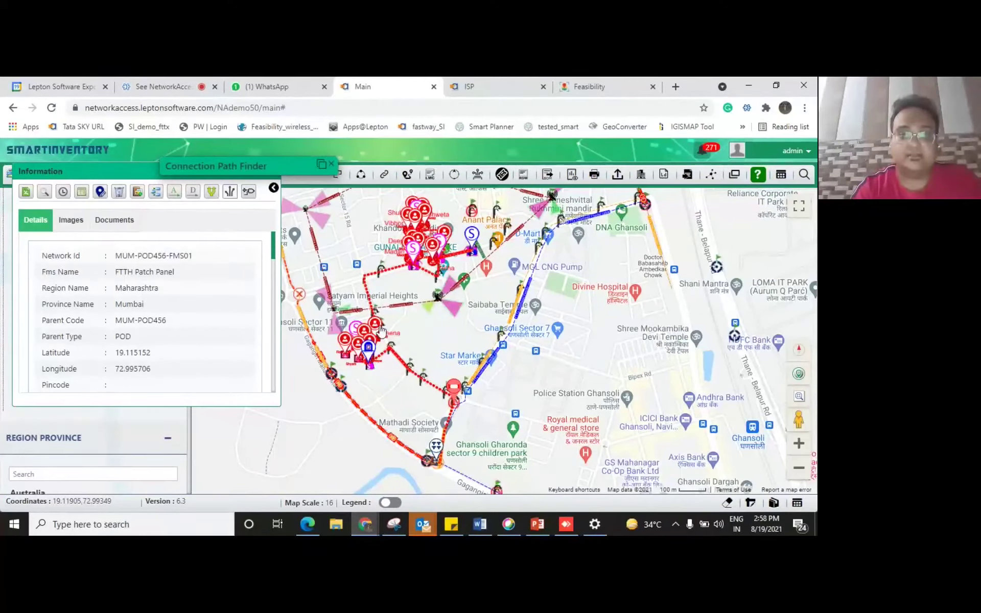
{"action": "left_click", "coordinate": [382, 330]}
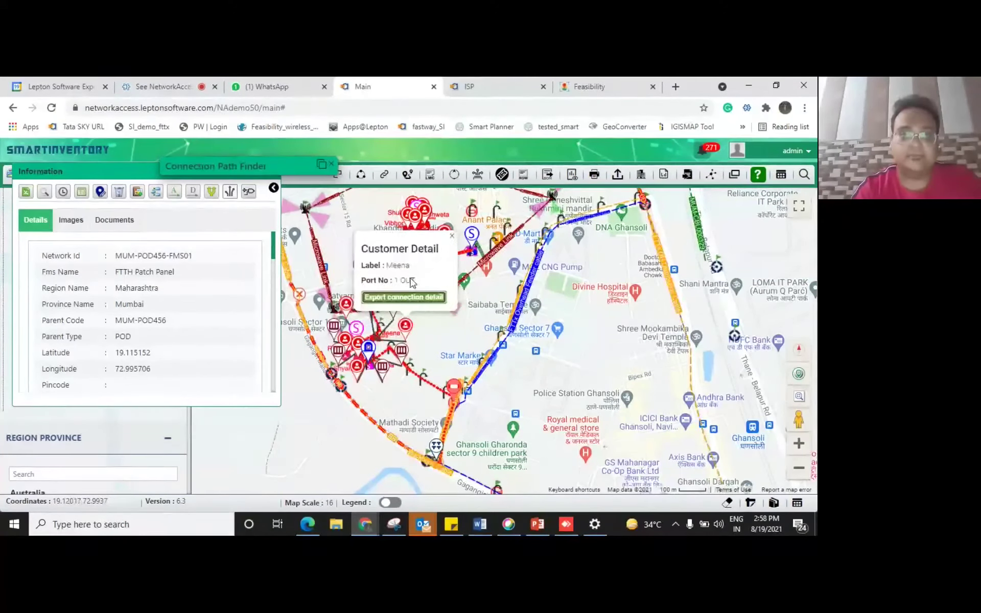
{"action": "left_click", "coordinate": [331, 166]}
Step: Open the record of the customer near Atlantis, trace the connection from port 1 and show the route on the map
{"action": "scroll", "coordinate": [402, 312], "scroll_direction": "up", "scroll_amount": 3}
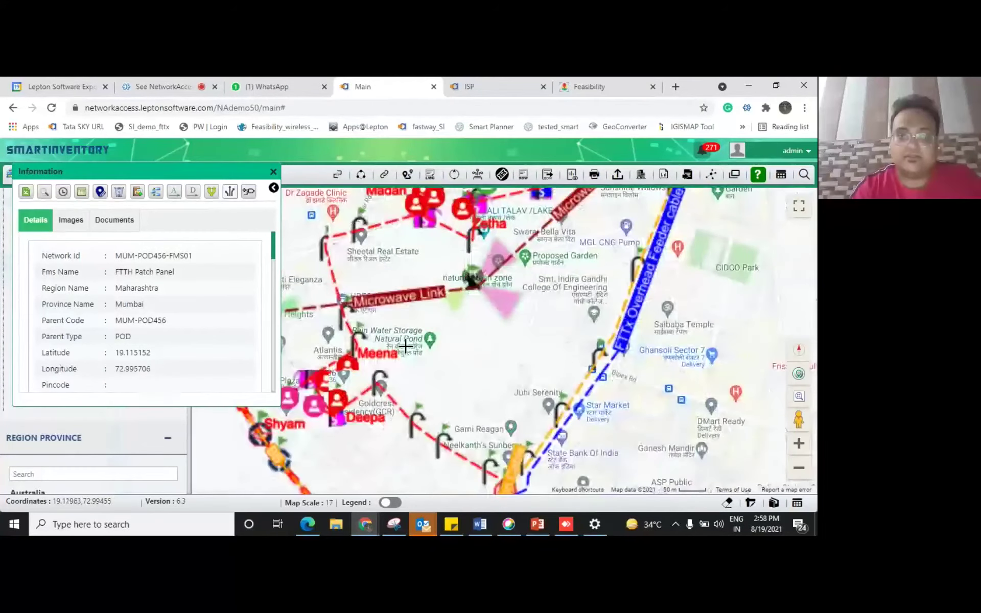
{"action": "left_click", "coordinate": [443, 316]}
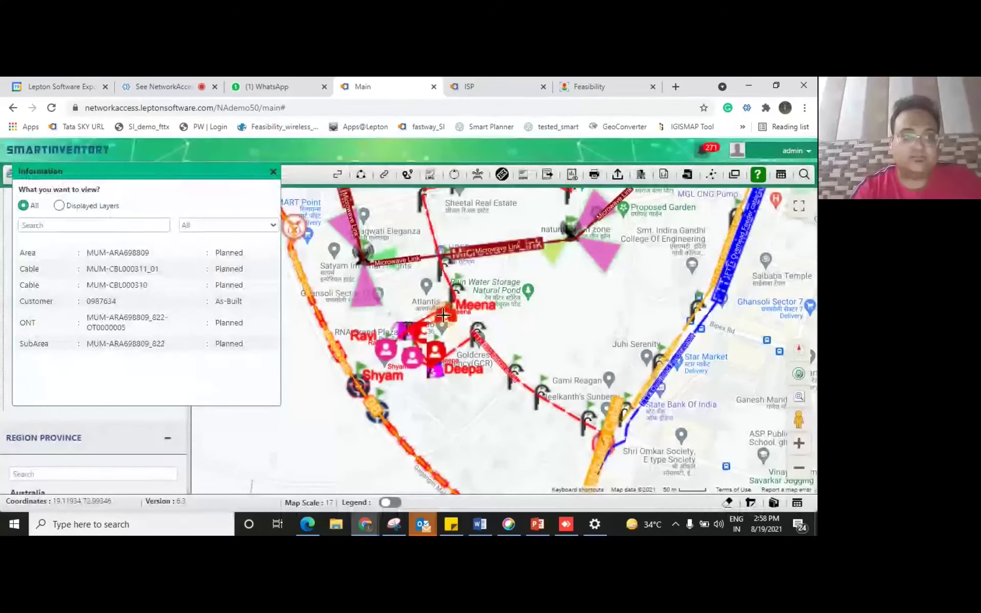
{"action": "left_click", "coordinate": [153, 302]}
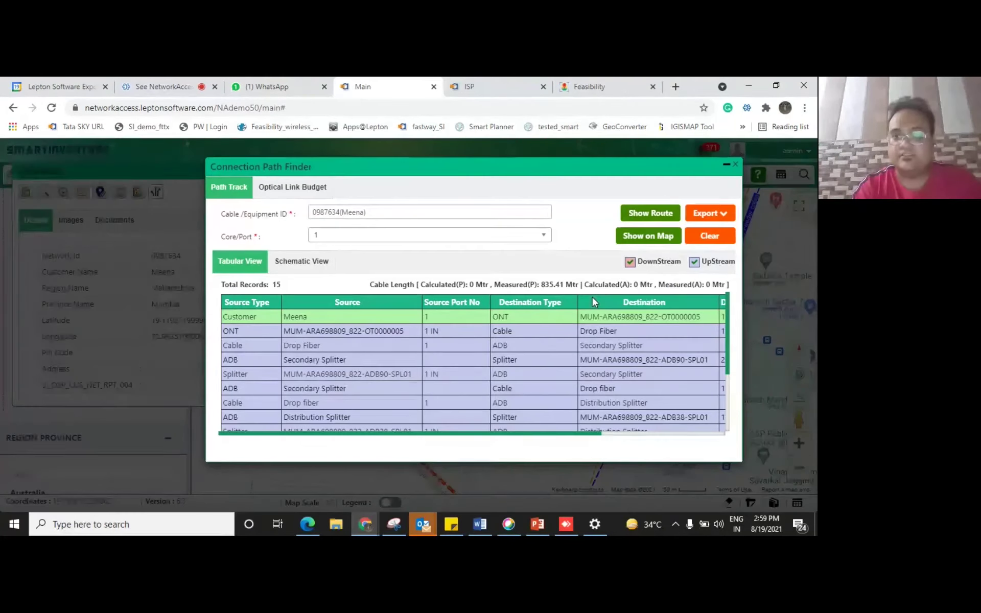
{"action": "left_click", "coordinate": [636, 239]}
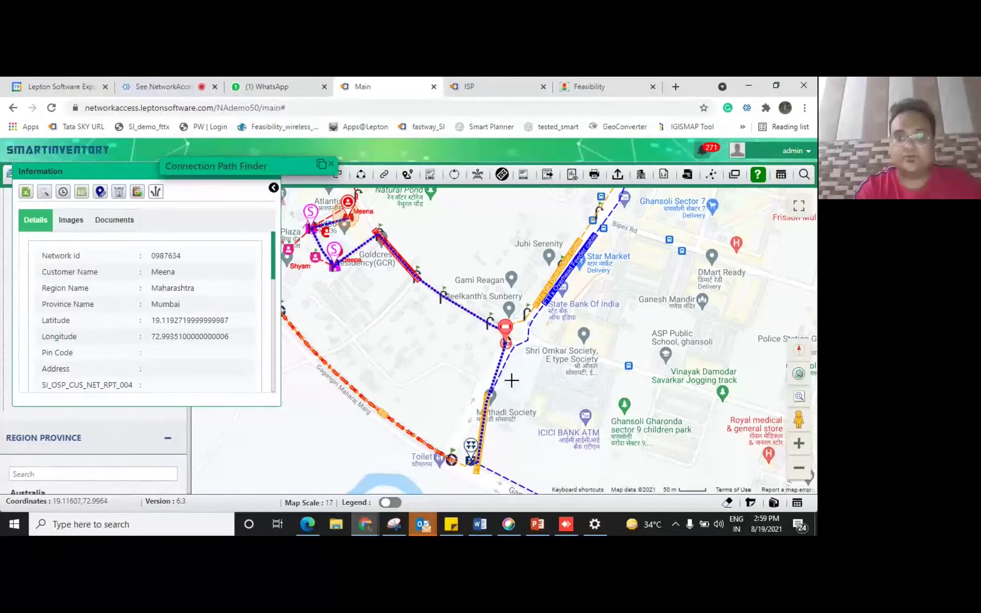
Step: Check the port detail of the FTTH Patch Panel on the customer's route, and close the path finder and customer record
{"action": "left_click", "coordinate": [471, 446]}
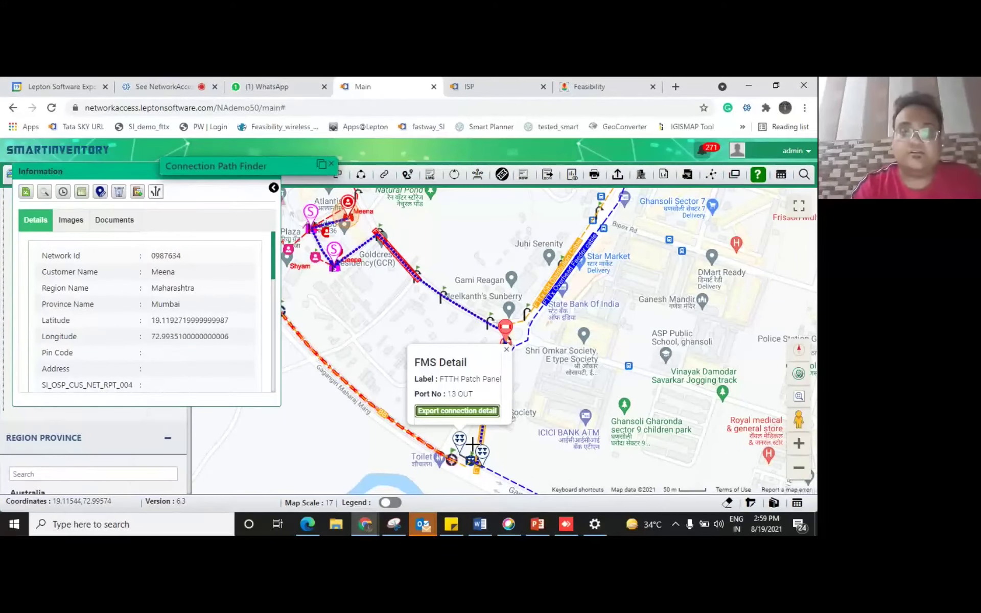
{"action": "left_click", "coordinate": [332, 166]}
{"action": "left_click_drag", "start_coordinate": [455, 240], "coordinate": [541, 423]}
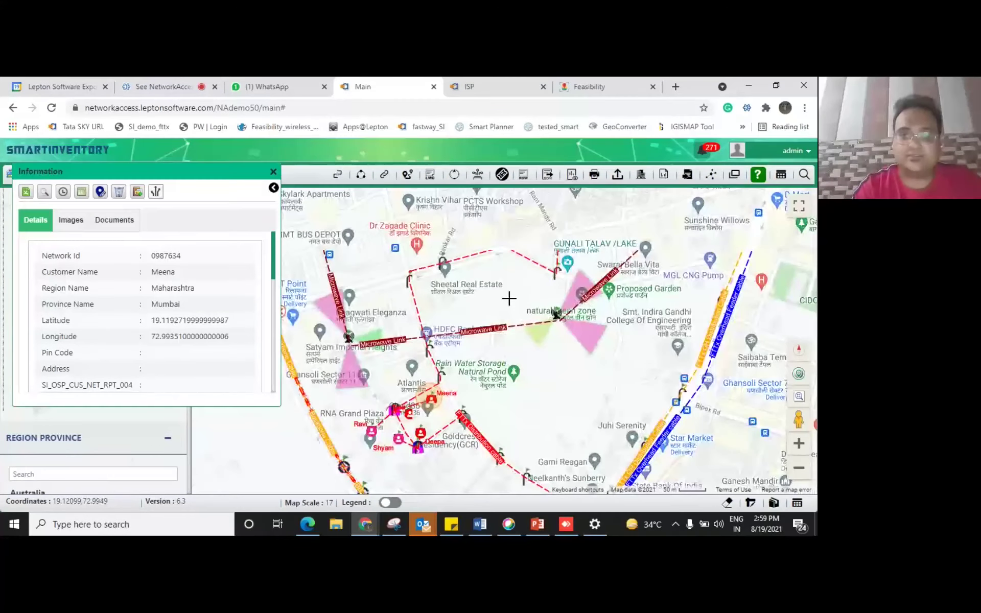
{"action": "left_click_drag", "start_coordinate": [508, 294], "coordinate": [453, 443]}
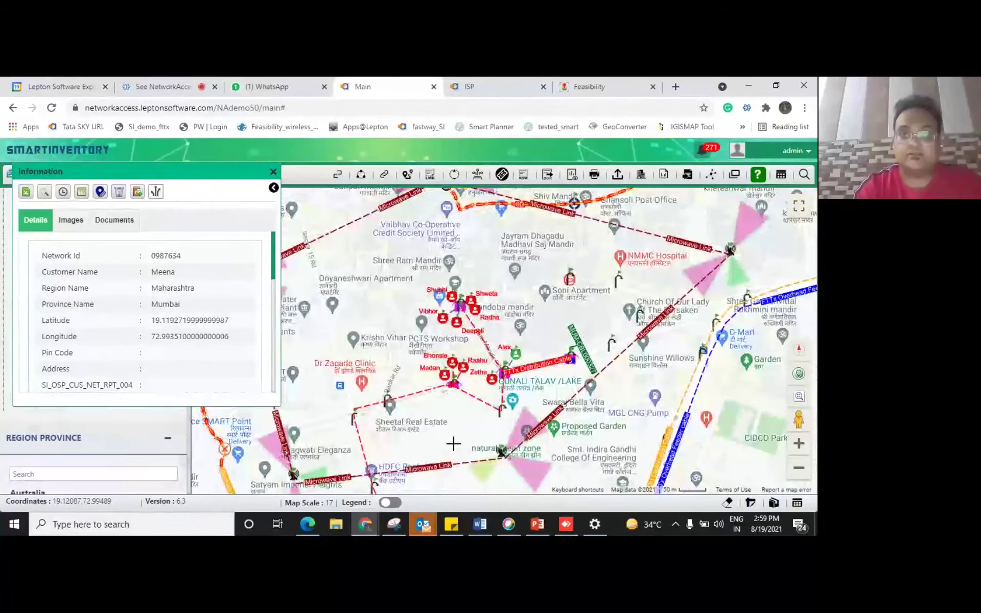
{"action": "left_click", "coordinate": [274, 172]}
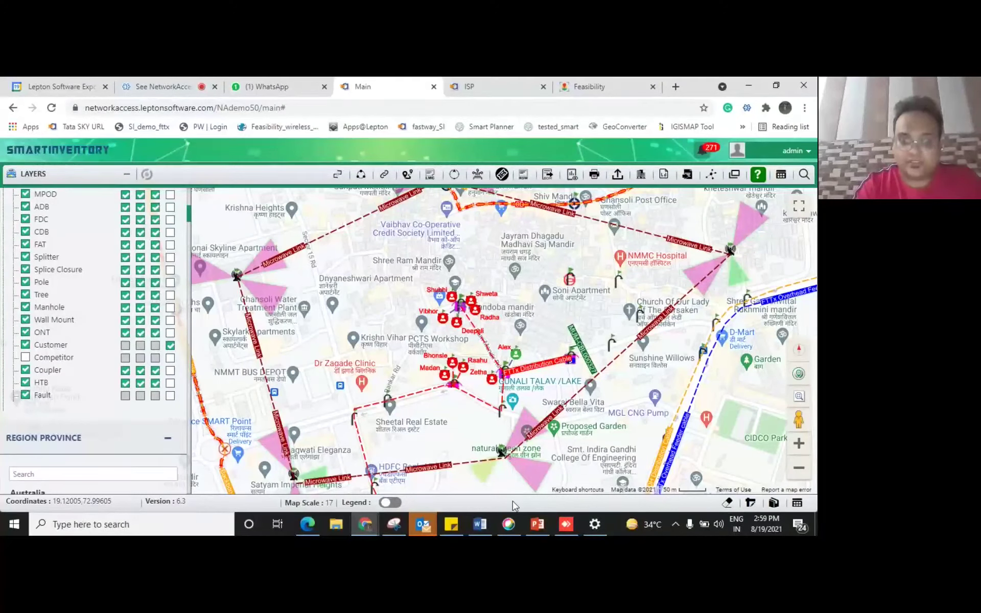
{"action": "left_click", "coordinate": [451, 524]}
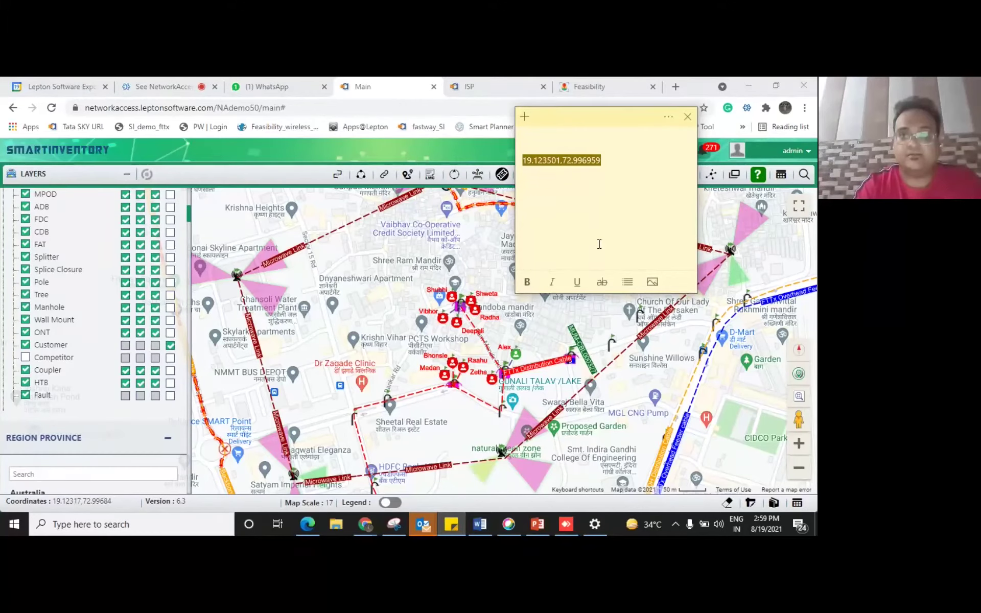
{"action": "left_click", "coordinate": [603, 86]}
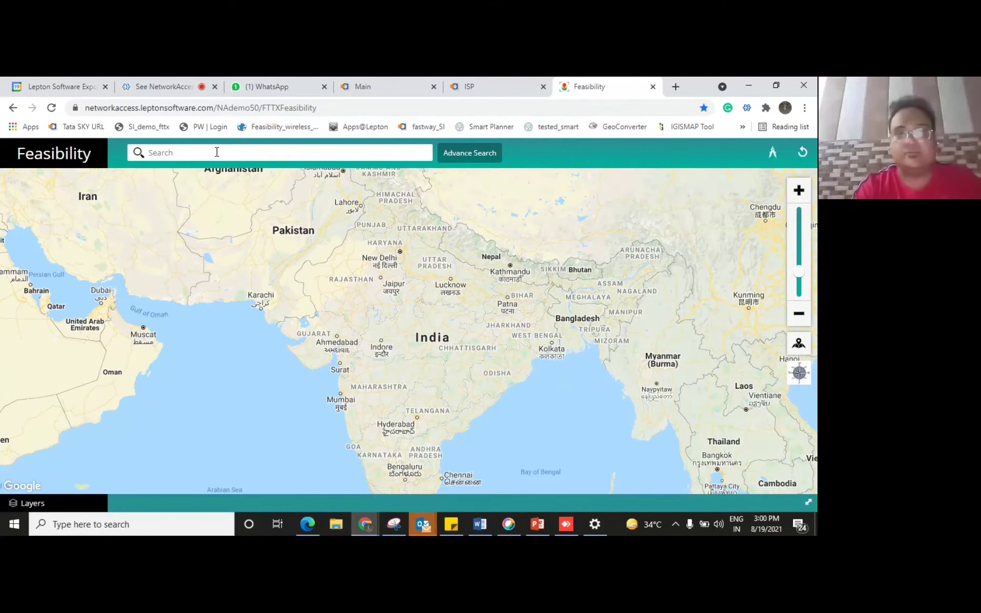
{"action": "type", "text": "19.123501,72.996959"}
{"action": "key", "text": "Return"}
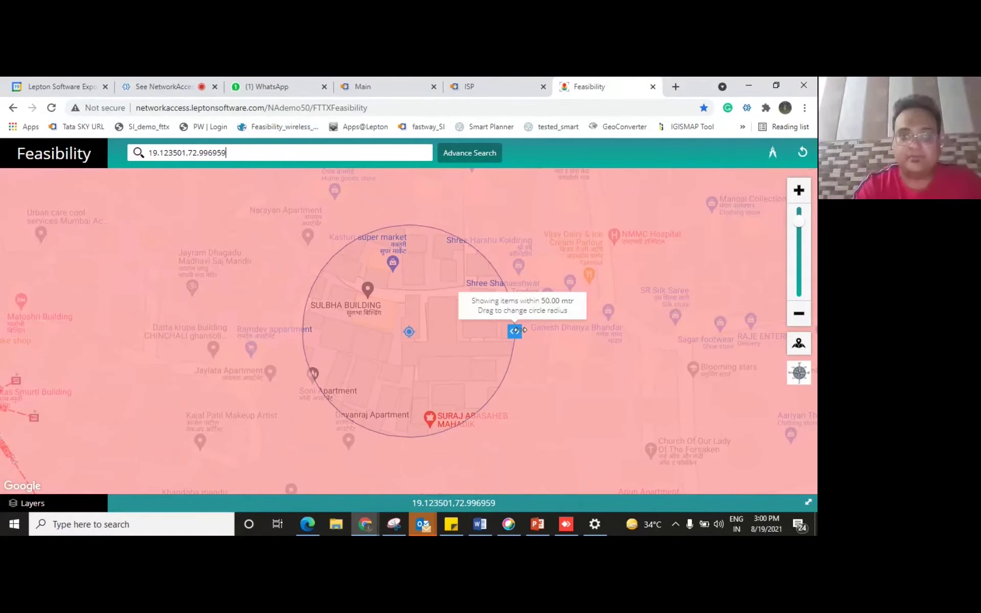
Step: Enlarge the search circle around the searched location until it takes in Shiv Mandir and Gunali Talav lake
{"action": "left_click_drag", "start_coordinate": [601, 343], "coordinate": [632, 220]}
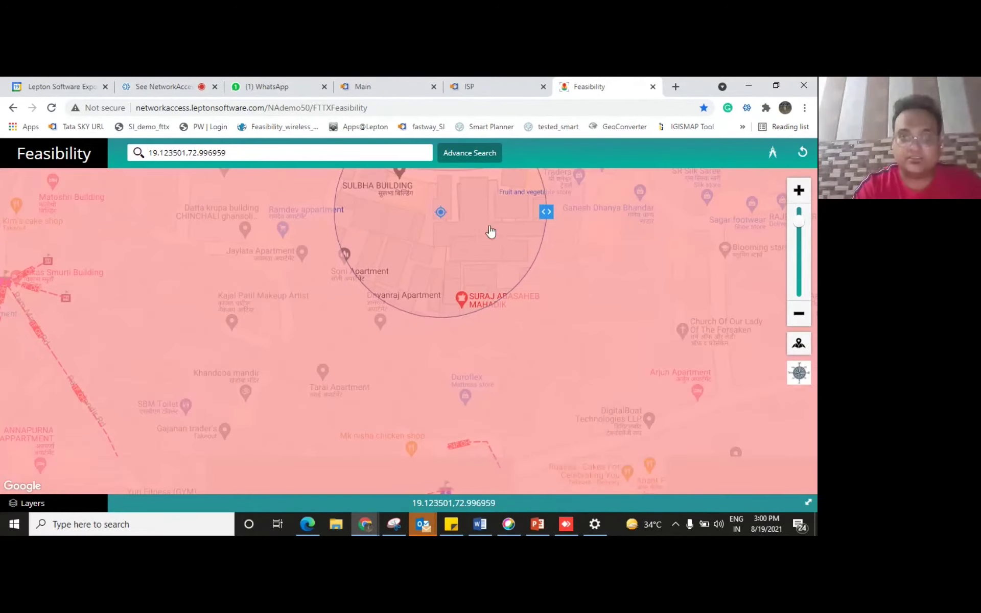
{"action": "left_click_drag", "start_coordinate": [546, 211], "coordinate": [746, 240]}
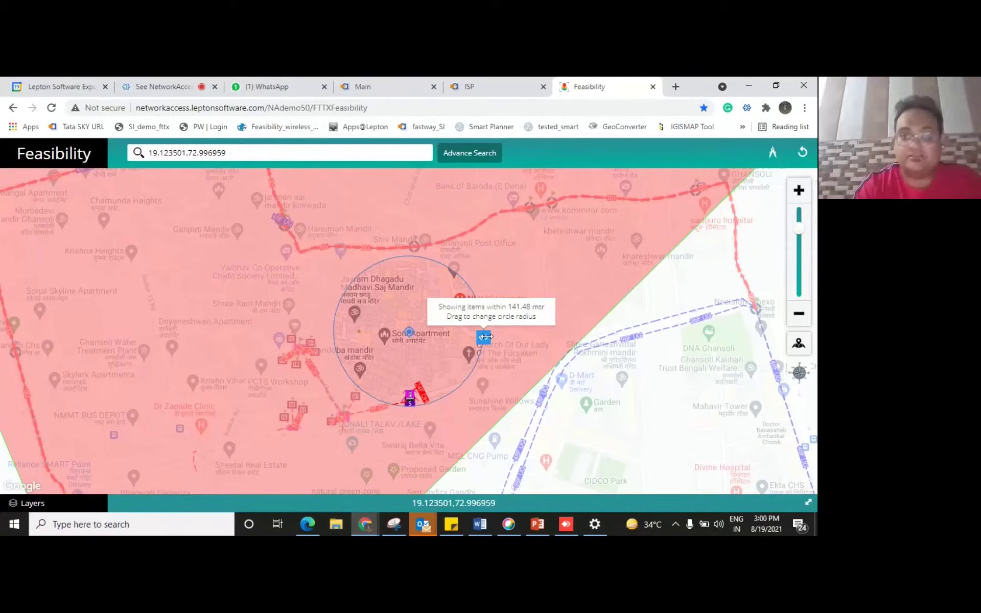
{"action": "left_click_drag", "start_coordinate": [485, 337], "coordinate": [535, 340]}
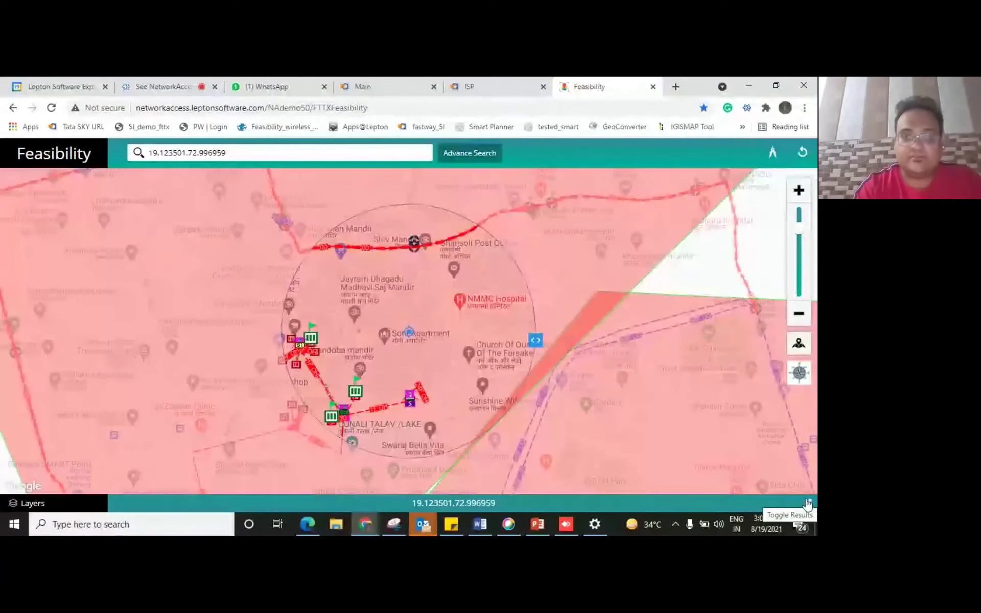
Step: Expand the feasibility results and limit the layers to Primary Splitter and Secondary Splitter
{"action": "left_click_drag", "start_coordinate": [553, 383], "coordinate": [569, 328]}
{"action": "left_click", "coordinate": [807, 502]}
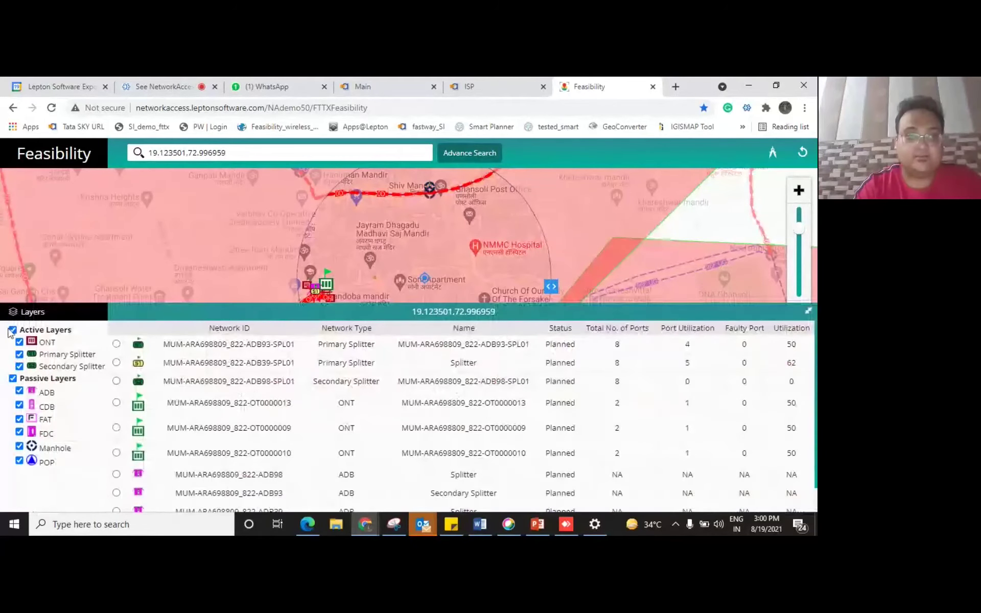
{"action": "left_click", "coordinate": [13, 330]}
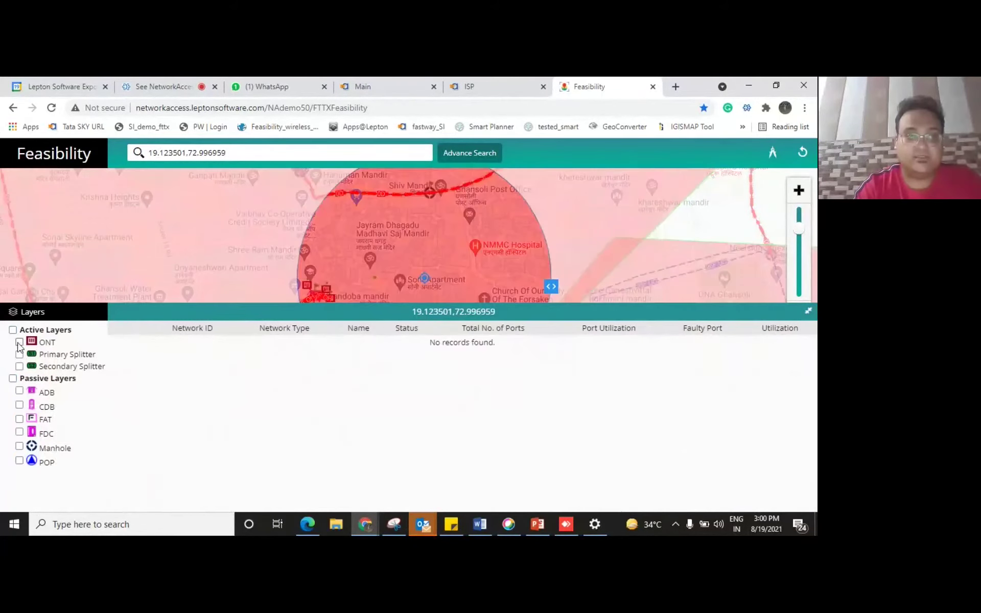
{"action": "left_click", "coordinate": [19, 355]}
{"action": "left_click", "coordinate": [19, 367]}
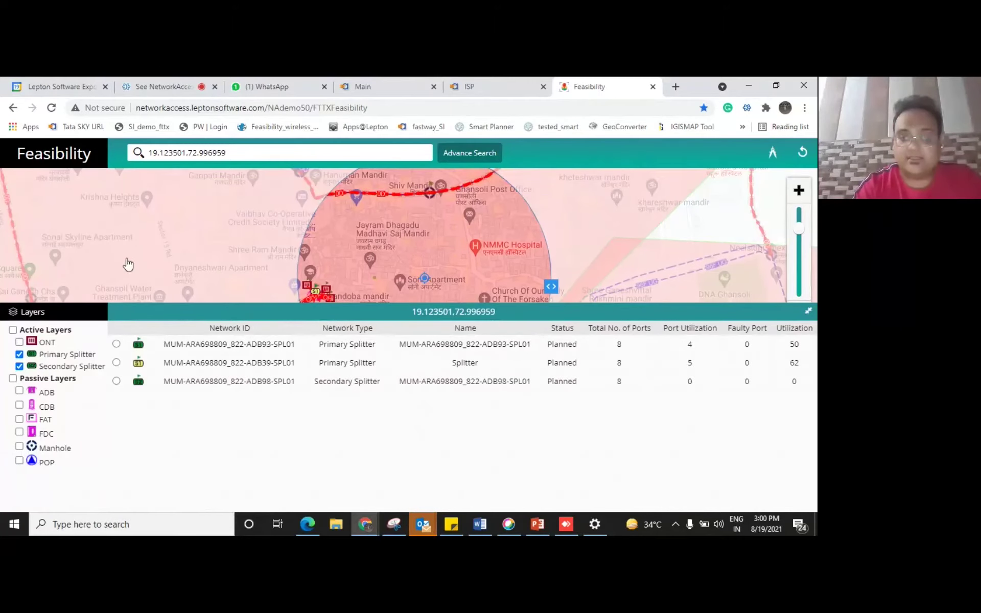
Step: Show the route from the searched location to the Secondary Splitter MUM-ARA698809_822-ADB98-SPL01 and follow it to its far end
{"action": "left_click_drag", "start_coordinate": [128, 264], "coordinate": [141, 210]}
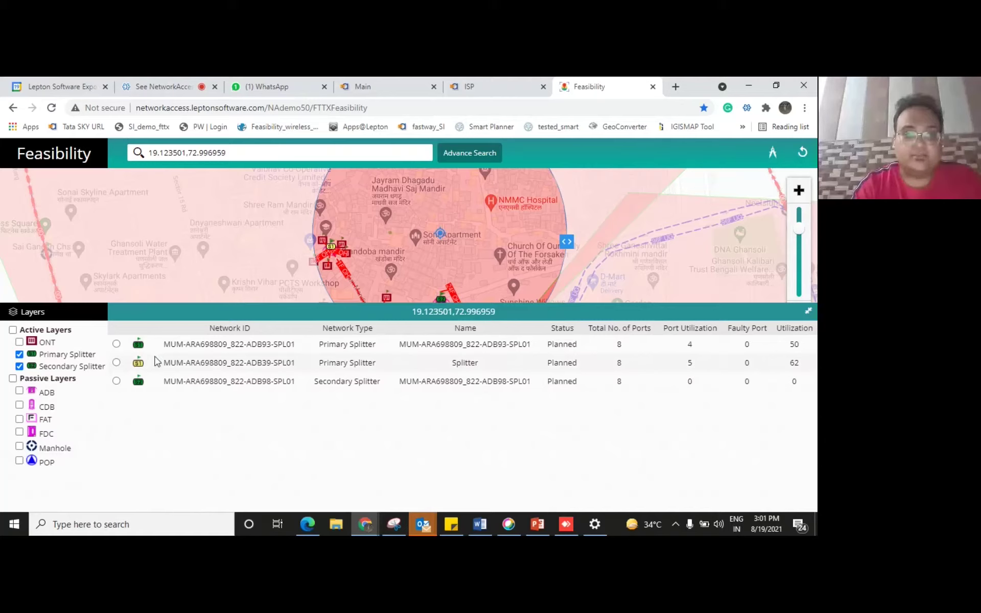
{"action": "left_click", "coordinate": [117, 381]}
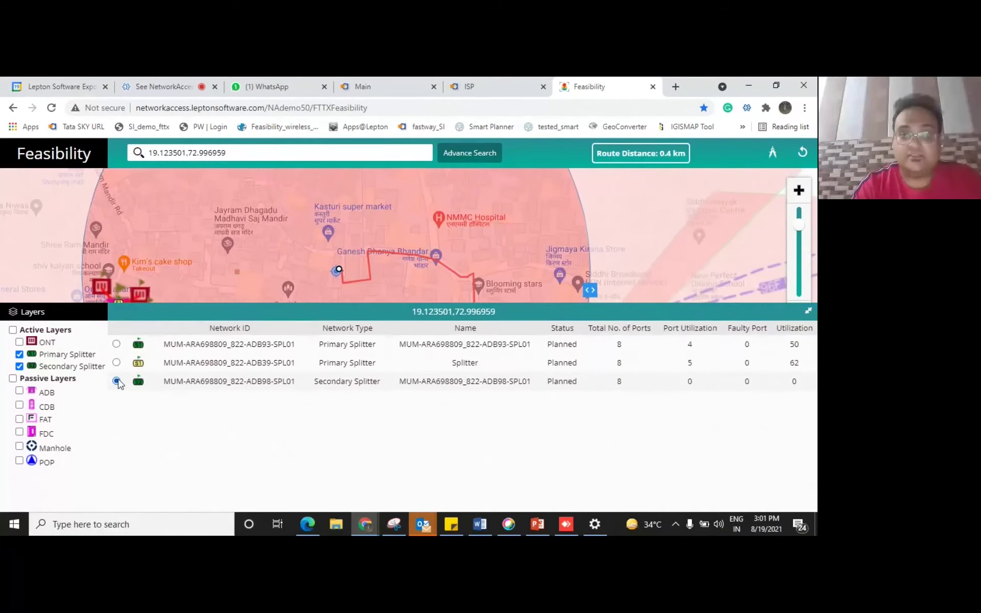
{"action": "left_click_drag", "start_coordinate": [462, 256], "coordinate": [483, 117]}
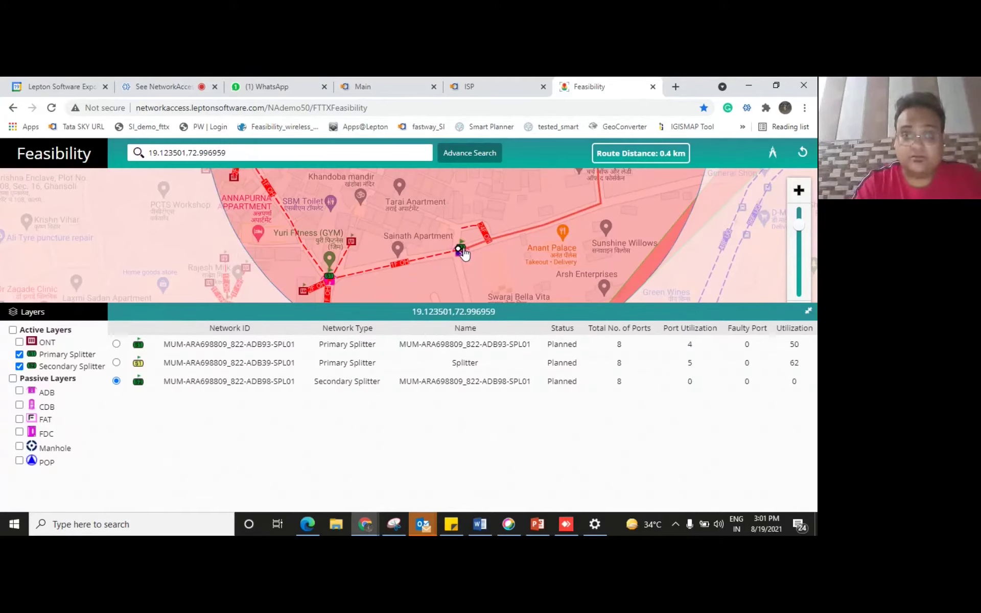
Step: Check the address at the splitter end of the route near Sainath Apartment
{"action": "left_click", "coordinate": [462, 249]}
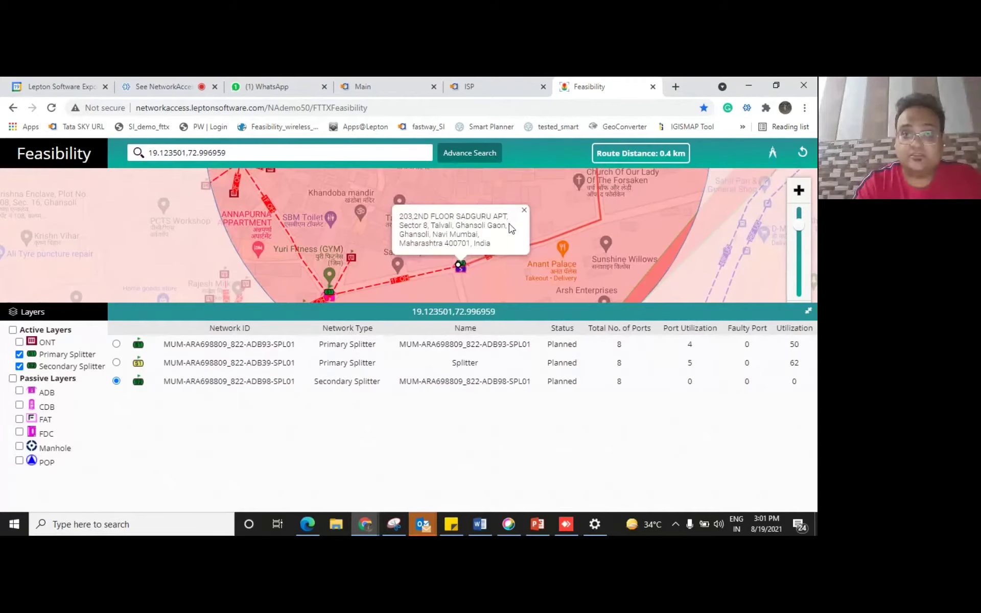
{"action": "left_click", "coordinate": [524, 212]}
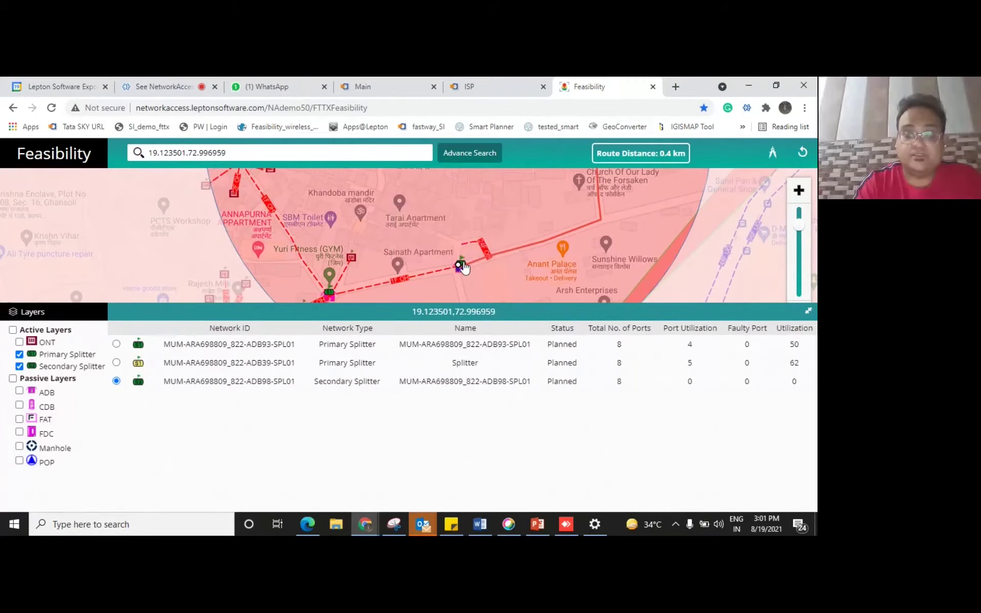
{"action": "left_click", "coordinate": [461, 265]}
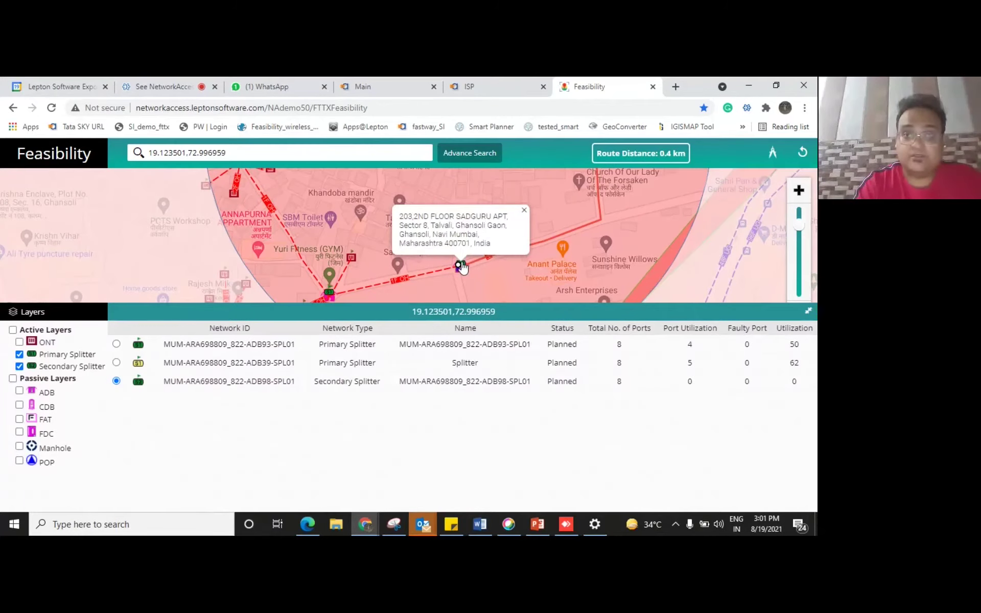
{"action": "left_click", "coordinate": [523, 212]}
{"action": "scroll", "coordinate": [461, 266], "scroll_direction": "up", "scroll_amount": 1}
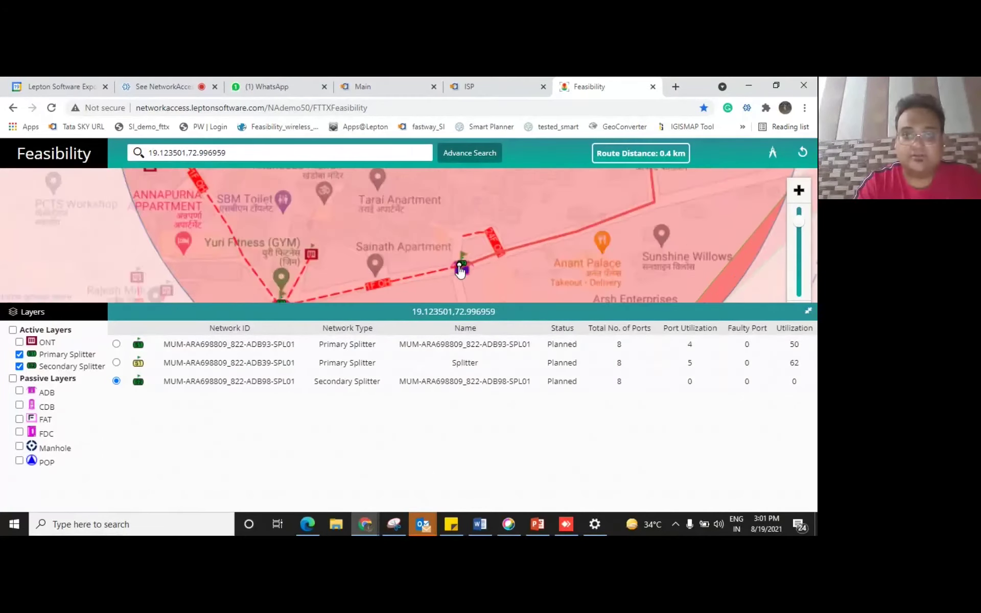
{"action": "left_click", "coordinate": [469, 266]}
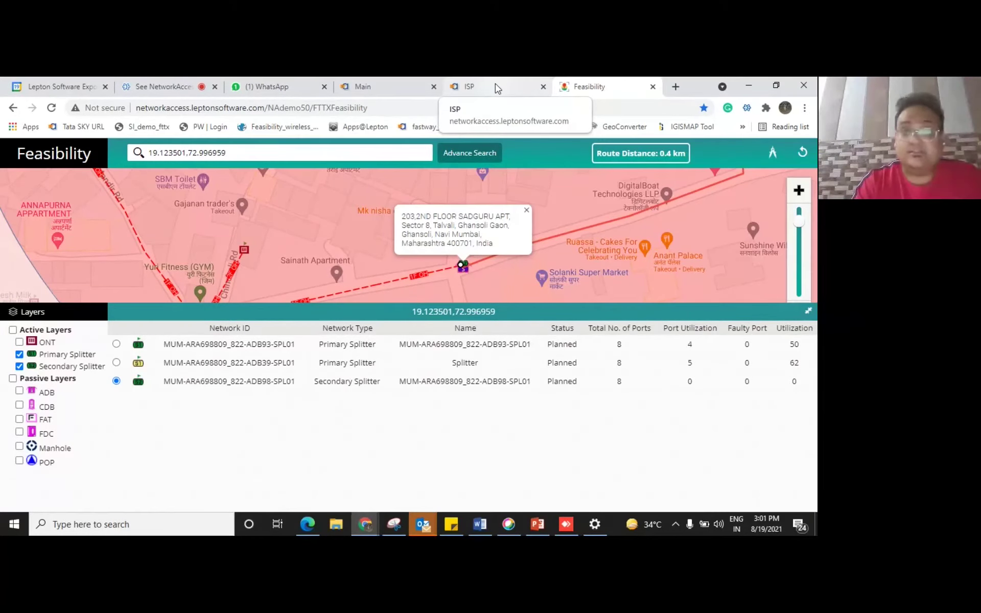
Step: Return to the main inventory map and locate the coordinates 19.123501,72.996959 on it
{"action": "left_click", "coordinate": [378, 86]}
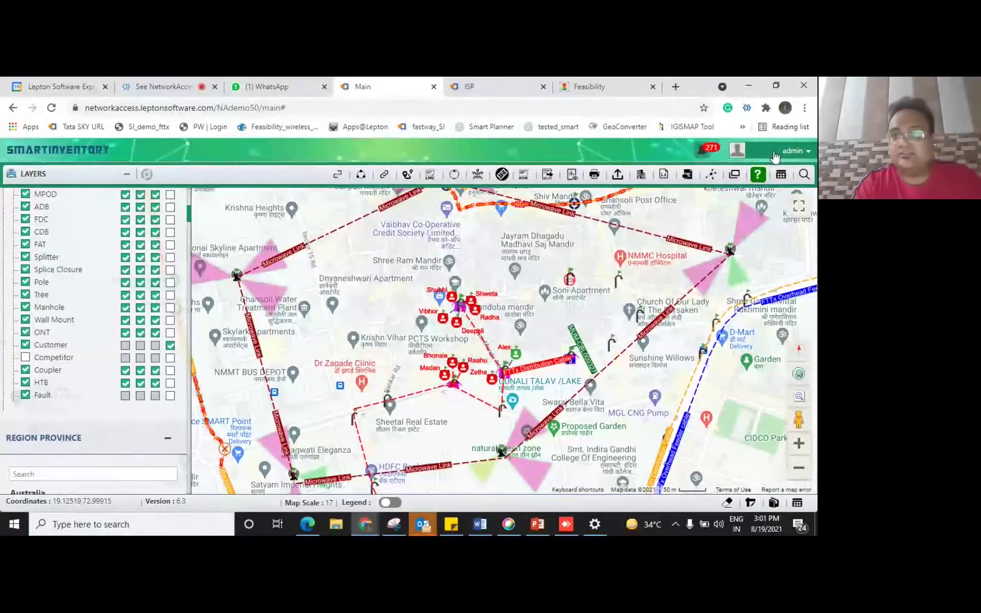
{"action": "left_click", "coordinate": [804, 175]}
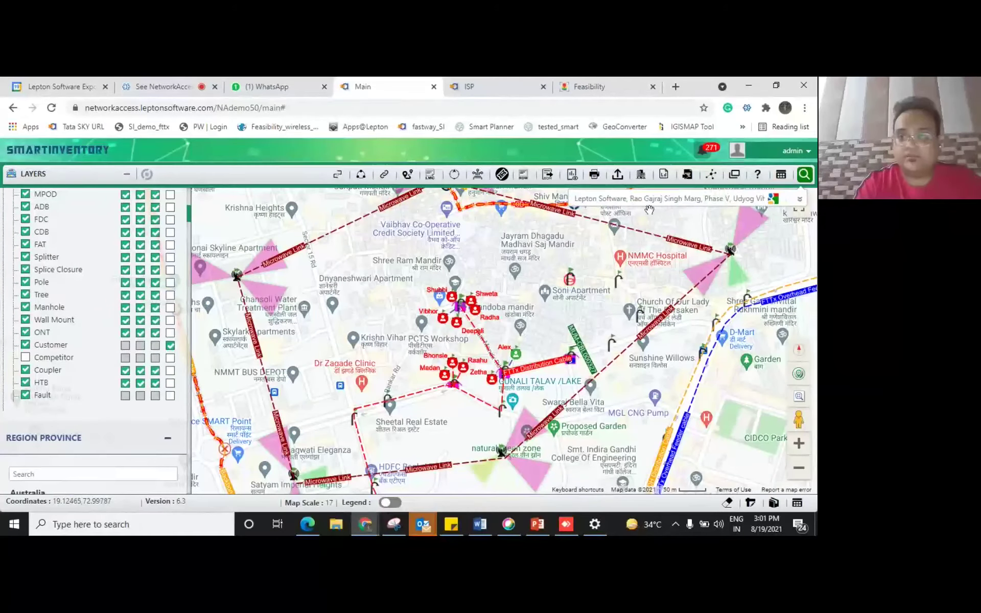
{"action": "left_click", "coordinate": [729, 199]}
{"action": "type", "text": "19.123501,72.996959"}
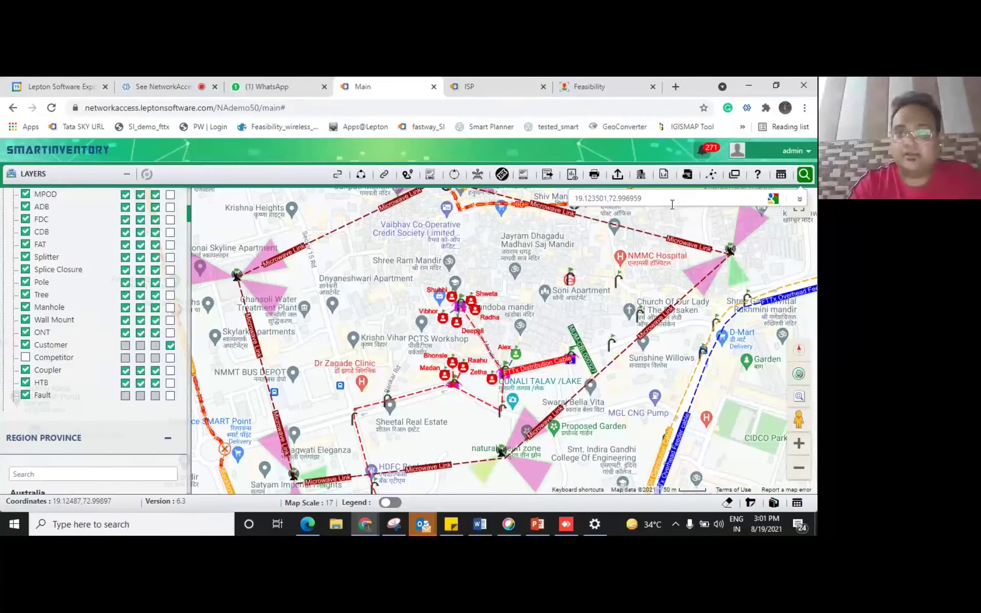
{"action": "scroll", "coordinate": [729, 230], "scroll_direction": "up", "scroll_amount": 1}
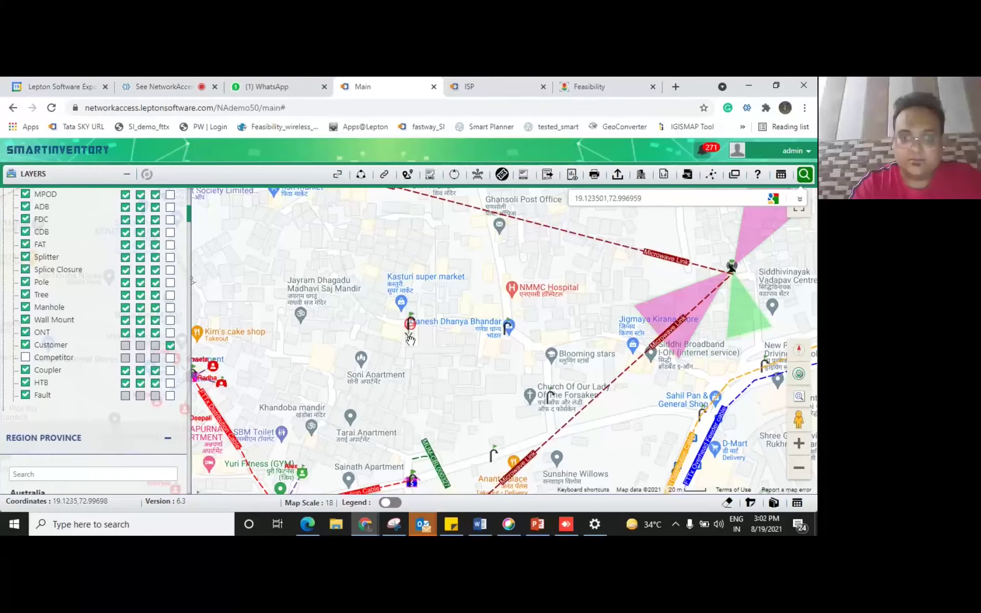
{"action": "left_click_drag", "start_coordinate": [410, 340], "coordinate": [417, 298]}
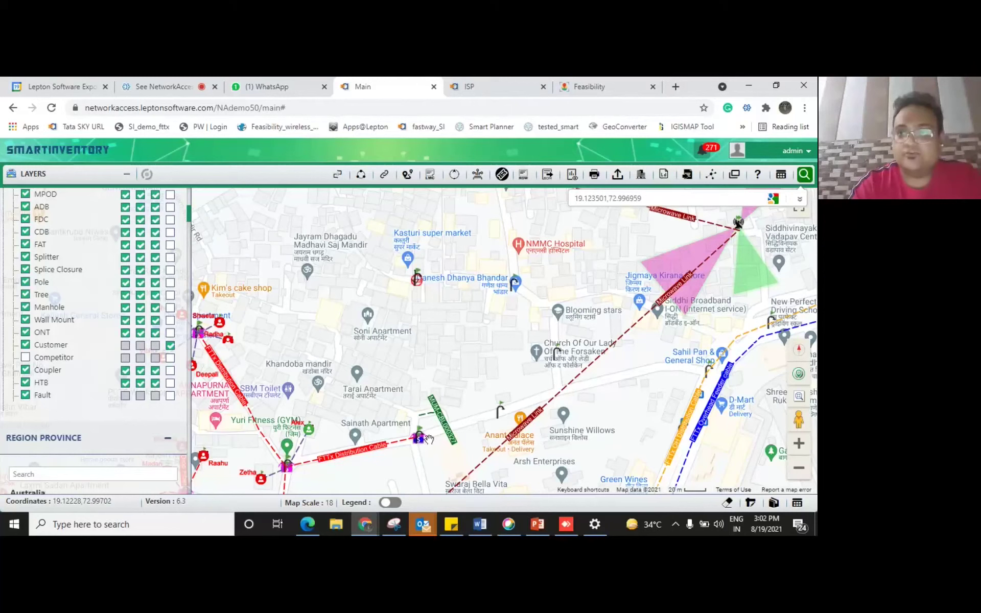
Step: Create a cable from the searched location past Ganesh Dhanya Bhandar and Blooming stars to the splitter near Sainath Apartment
{"action": "left_click", "coordinate": [788, 175]}
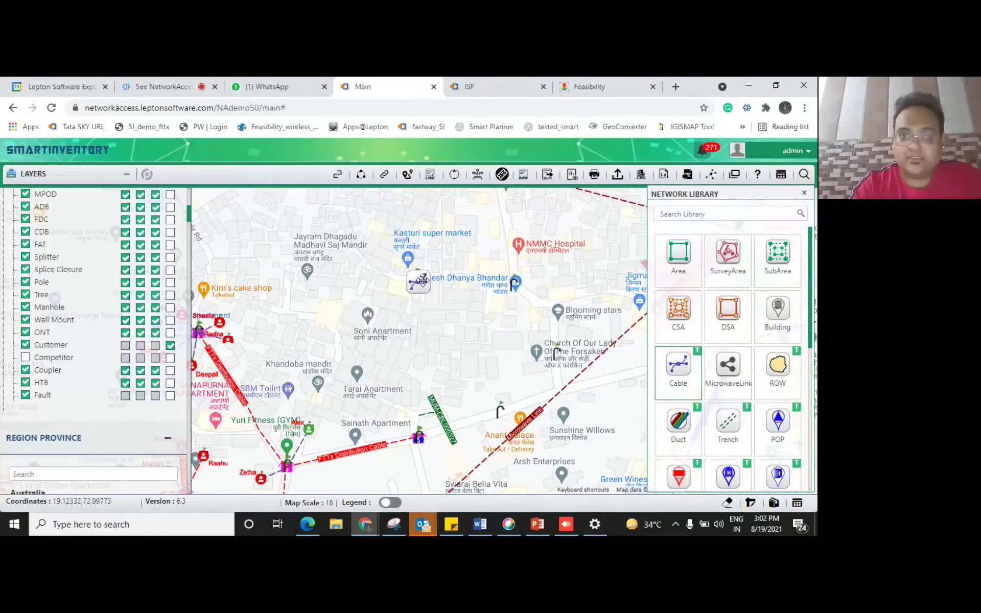
{"action": "left_click", "coordinate": [664, 365]}
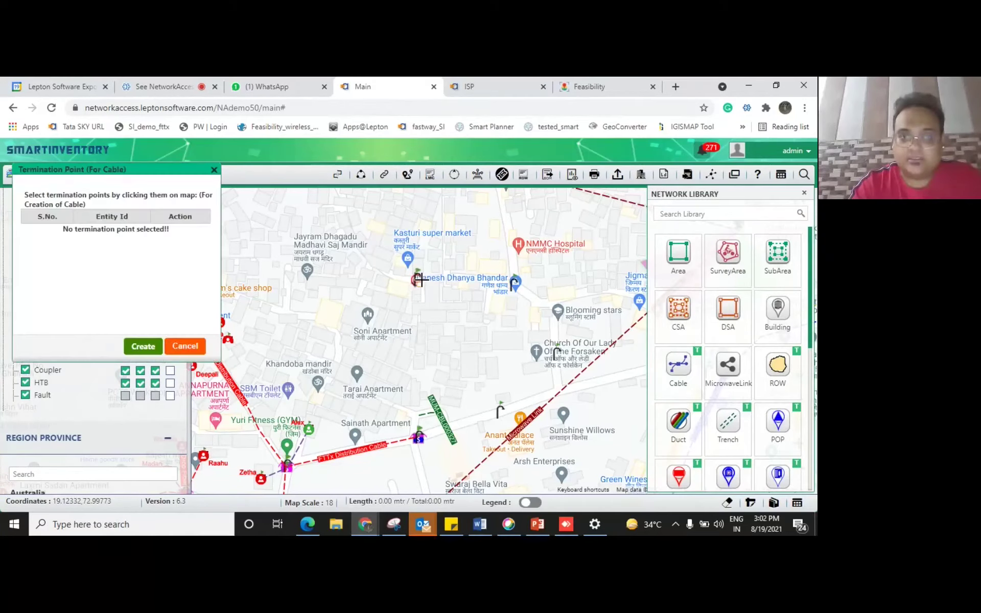
{"action": "left_click", "coordinate": [513, 284]}
{"action": "left_click", "coordinate": [554, 305]}
{"action": "left_click", "coordinate": [562, 392]}
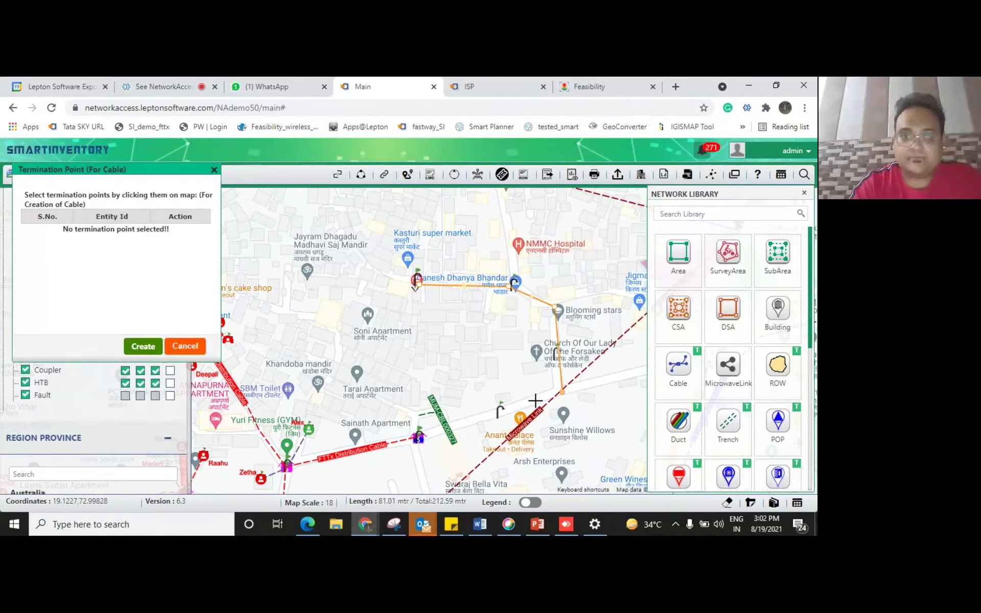
{"action": "left_click", "coordinate": [418, 437]}
{"action": "left_click", "coordinate": [153, 351]}
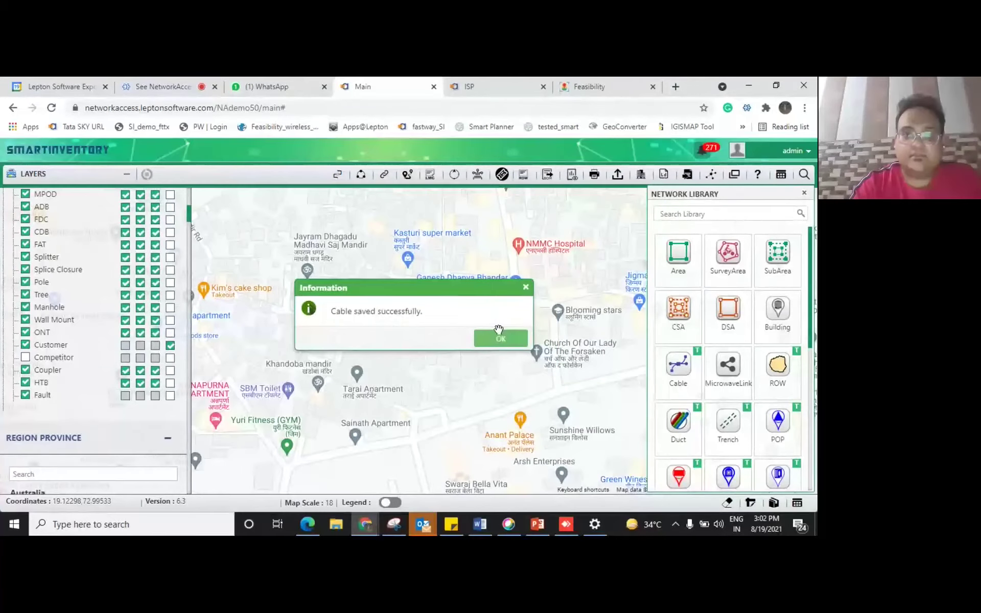
{"action": "left_click", "coordinate": [499, 332]}
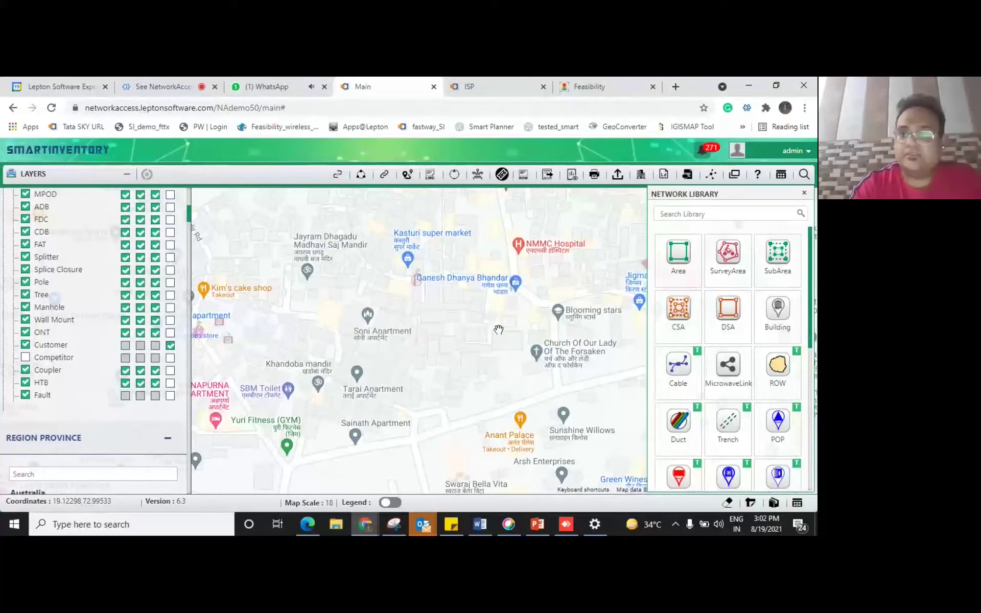
Step: Query the entities beside Ganesh Dhanya Bhandar to check the new cable, and close the information list
{"action": "left_click", "coordinate": [740, 198]}
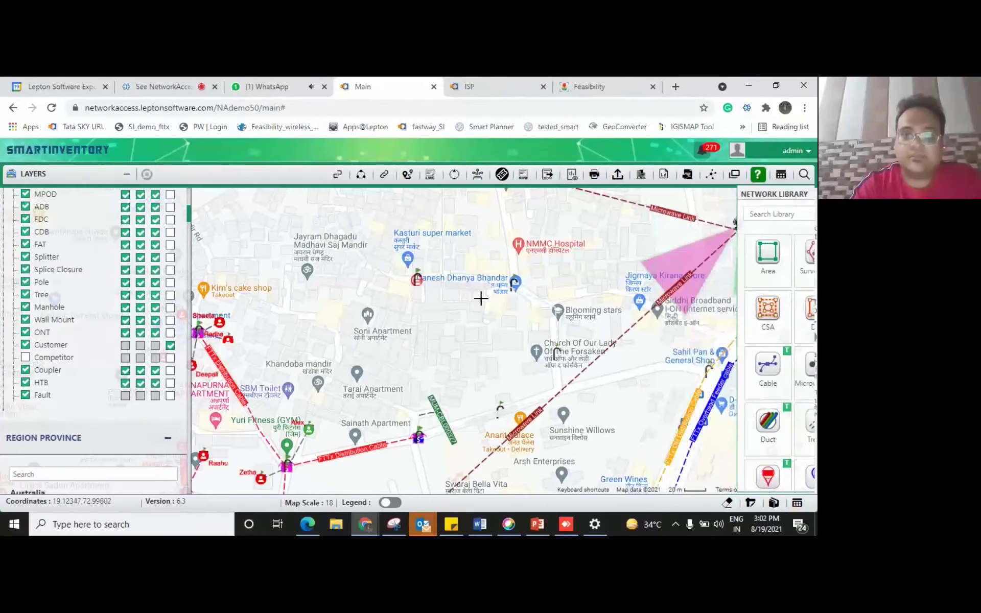
{"action": "left_click", "coordinate": [475, 287]}
{"action": "left_click", "coordinate": [118, 267]}
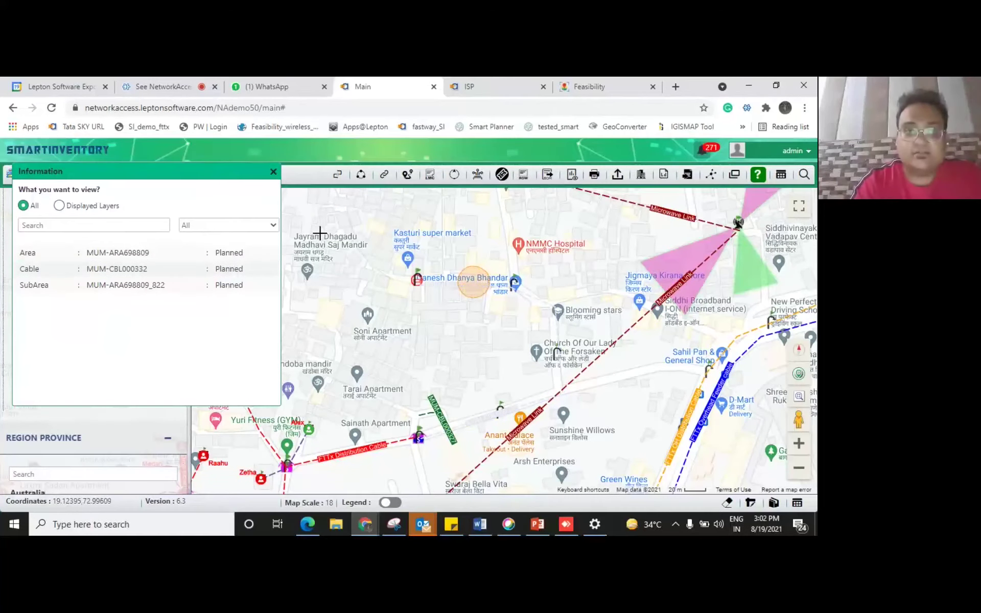
{"action": "left_click", "coordinate": [275, 175]}
Step: Generate a BOM/BOQ report for a four-sided area of about 0.2 sq. km from Sonai Skyline Apartment to Swaraj Bella Vita
{"action": "left_click_drag", "start_coordinate": [355, 318], "coordinate": [681, 211]}
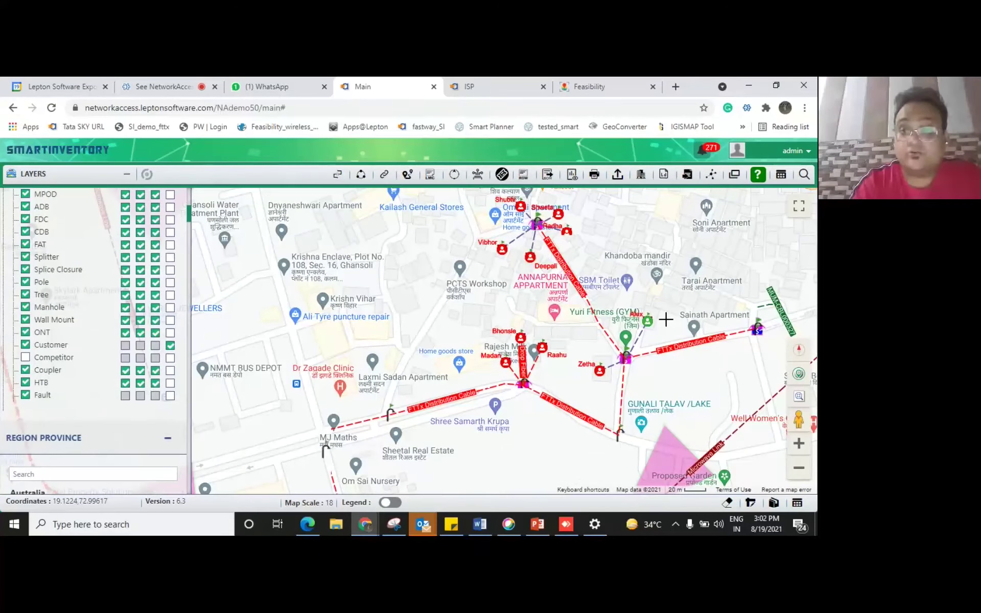
{"action": "scroll", "coordinate": [664, 318], "scroll_direction": "down", "scroll_amount": 1}
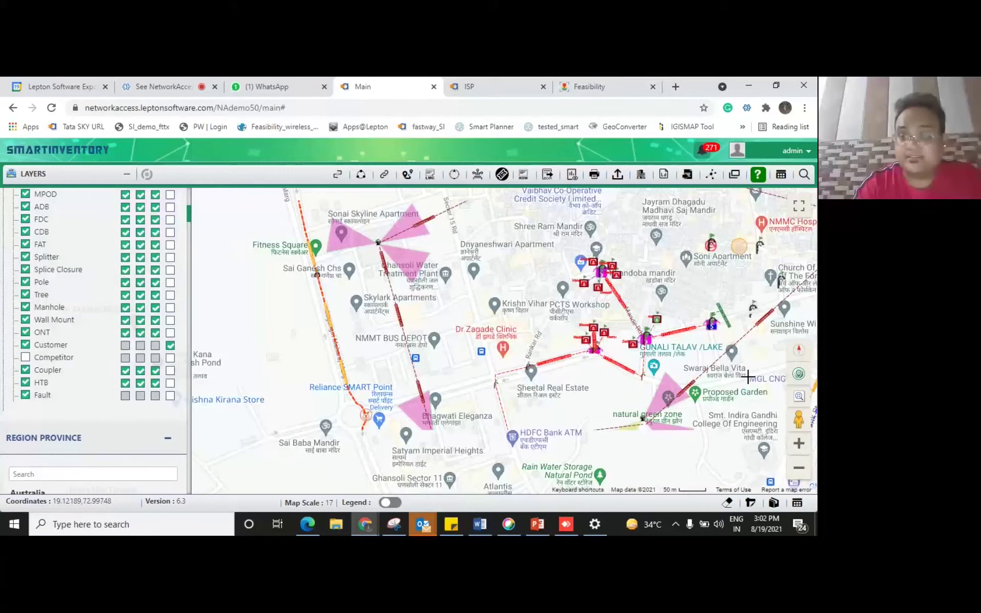
{"action": "left_click", "coordinate": [798, 506]}
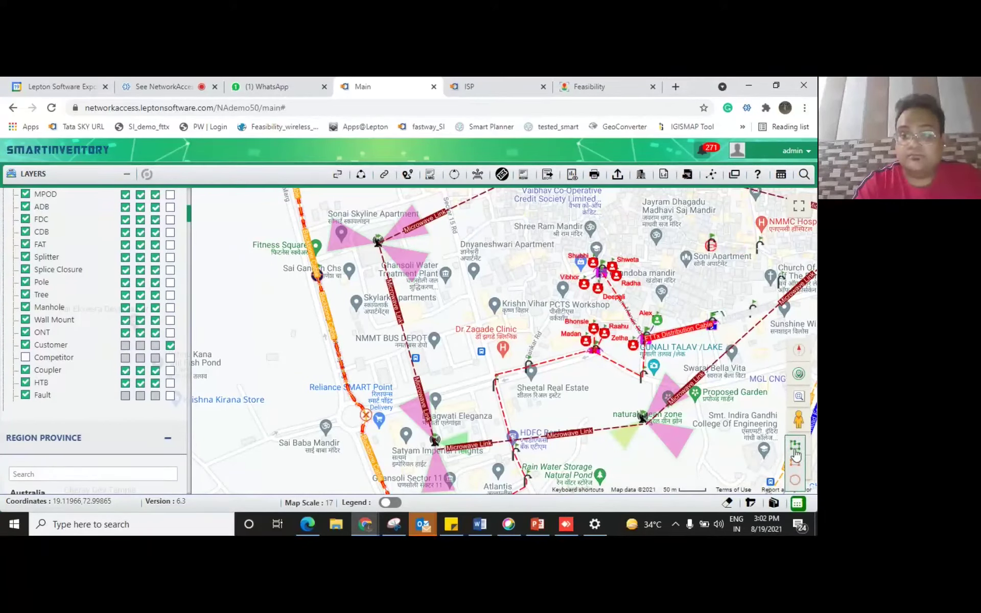
{"action": "left_click", "coordinate": [795, 452]}
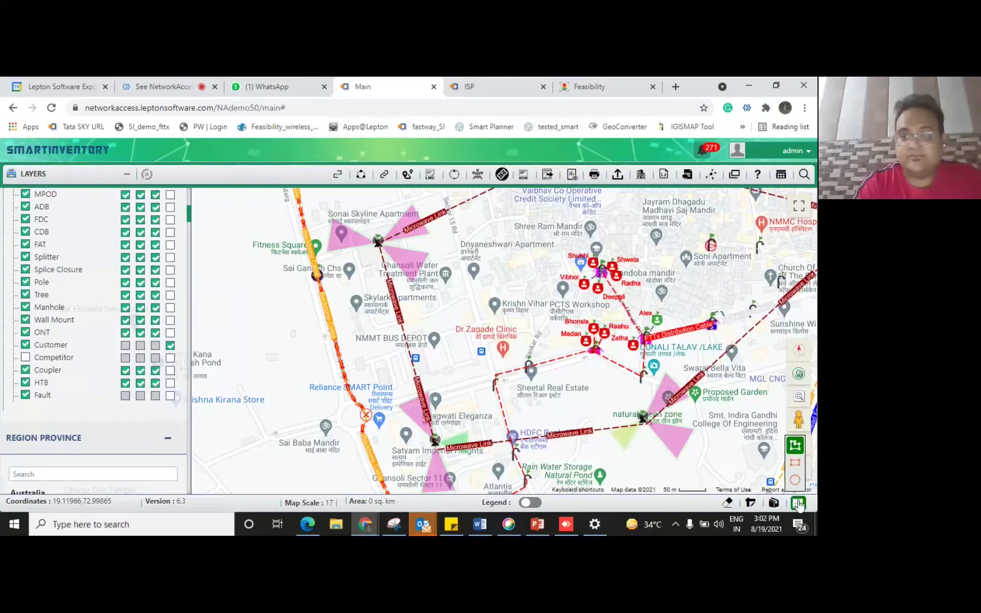
{"action": "left_click", "coordinate": [353, 227]}
{"action": "left_click", "coordinate": [401, 422]}
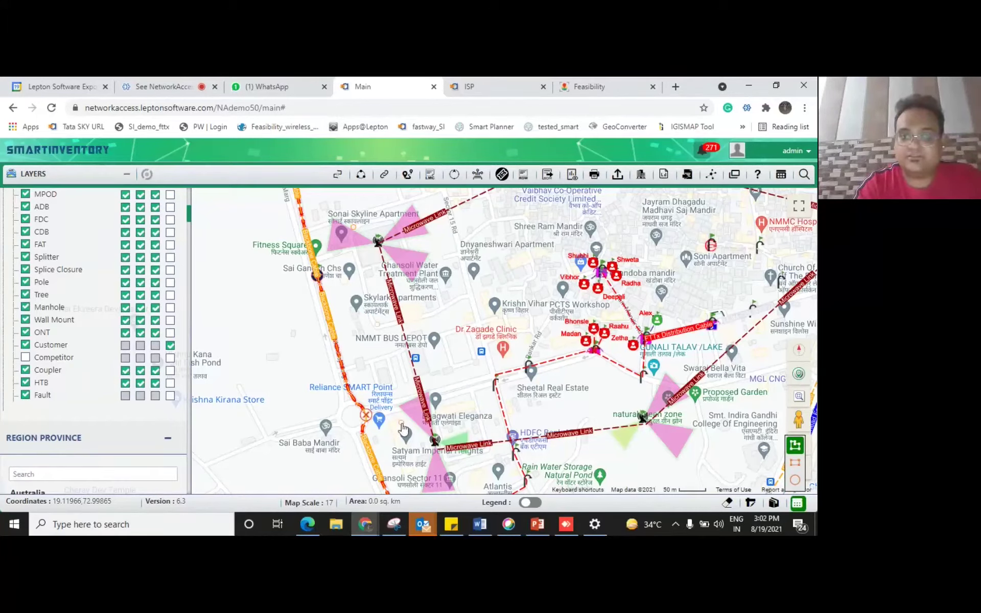
{"action": "left_click", "coordinate": [729, 380]}
{"action": "left_click", "coordinate": [565, 201]}
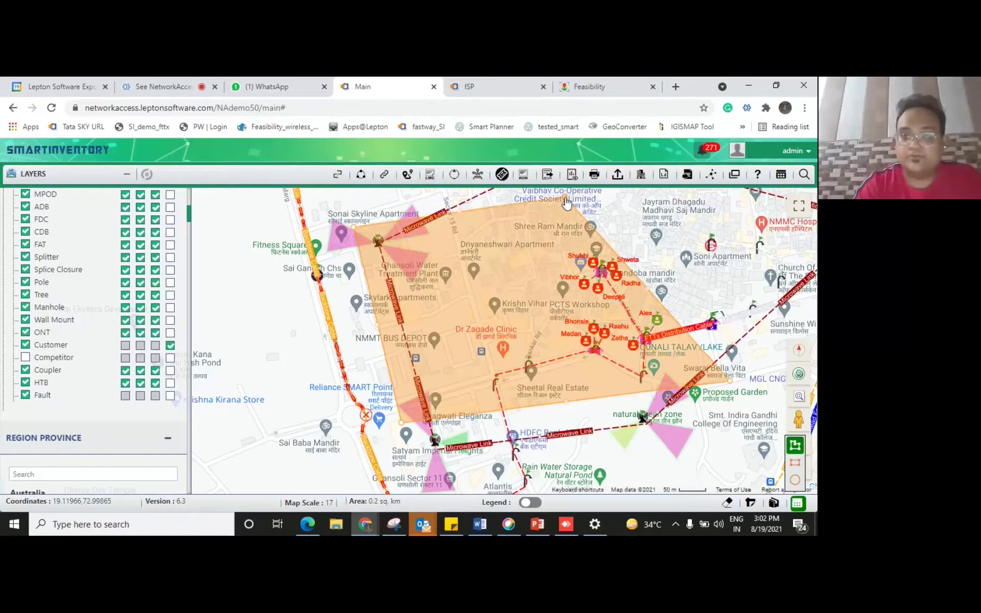
{"action": "left_click", "coordinate": [503, 276]}
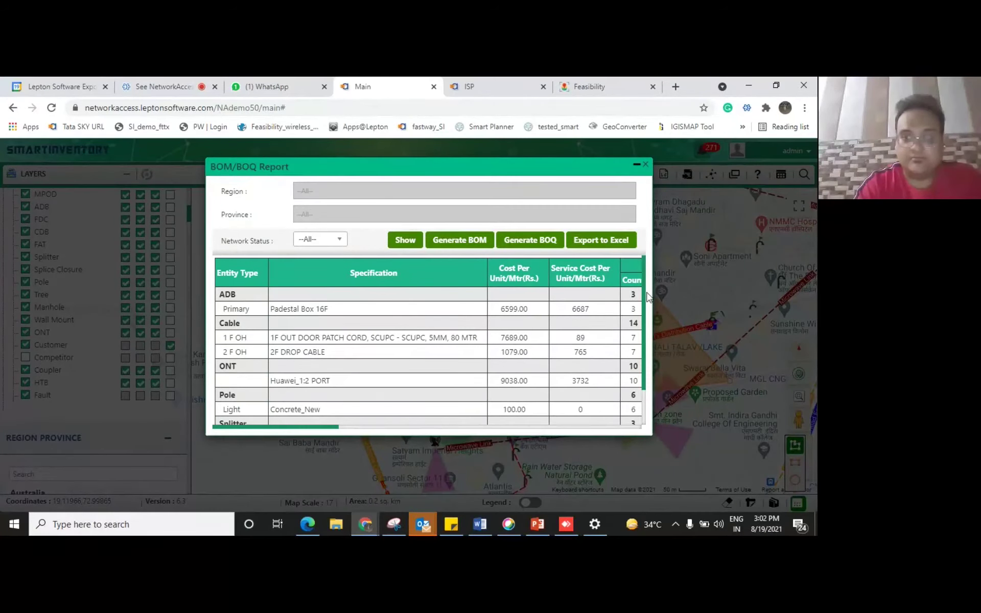
Step: Review the BOM/BOQ report's entity specifications, unit costs, counts and planned total costs
{"action": "left_click_drag", "start_coordinate": [648, 301], "coordinate": [647, 311]}
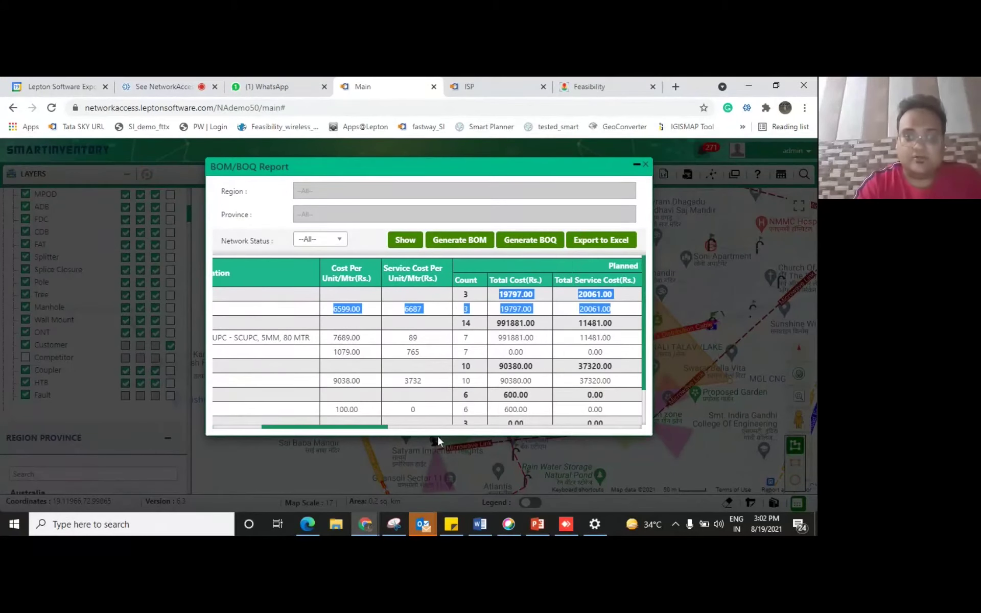
{"action": "left_click_drag", "start_coordinate": [344, 429], "coordinate": [217, 433]}
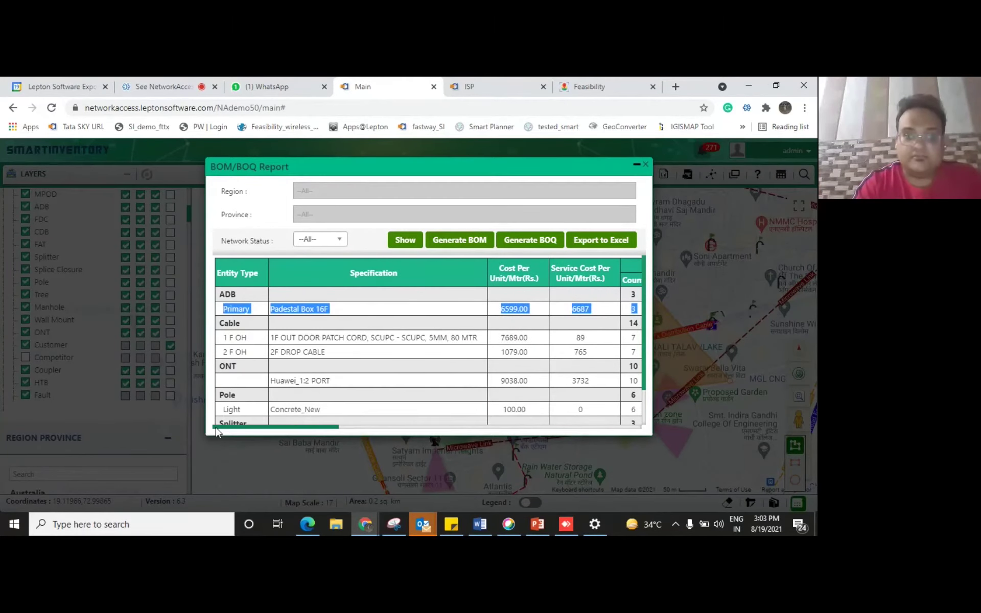
{"action": "left_click", "coordinate": [329, 332]}
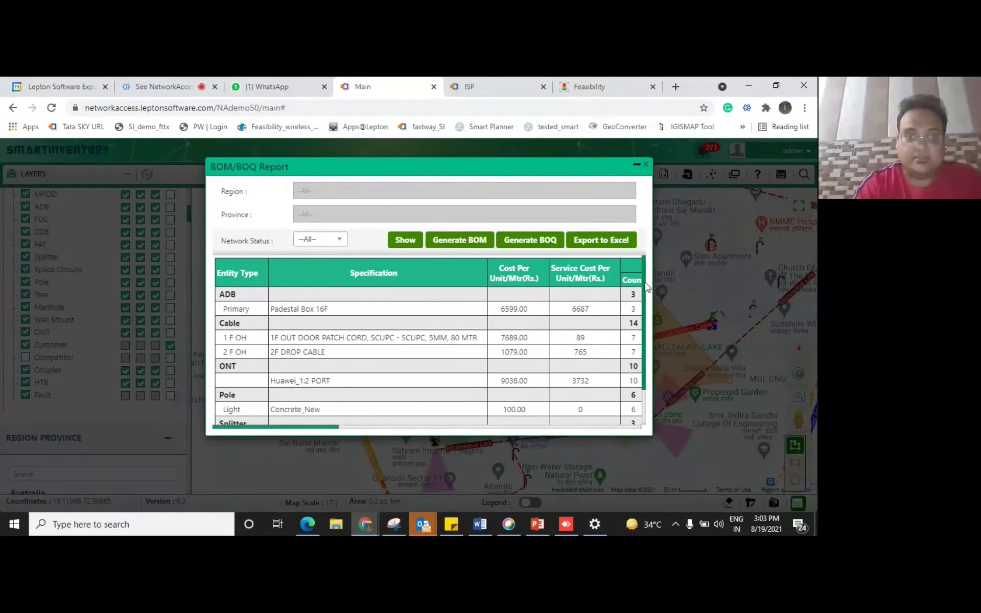
{"action": "scroll", "coordinate": [647, 288], "scroll_direction": "down", "scroll_amount": 2}
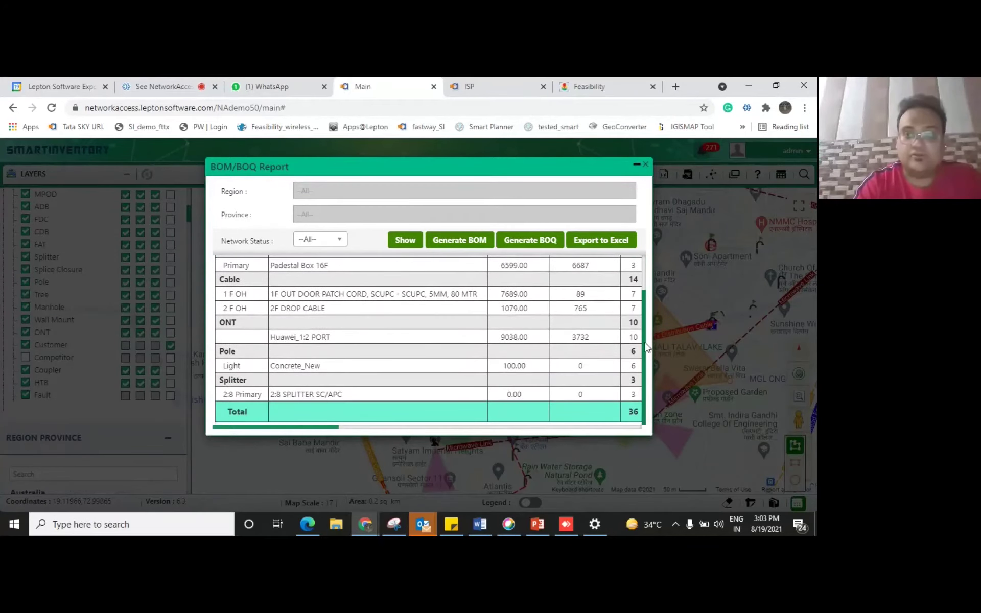
{"action": "scroll", "coordinate": [647, 348], "scroll_direction": "up", "scroll_amount": 2}
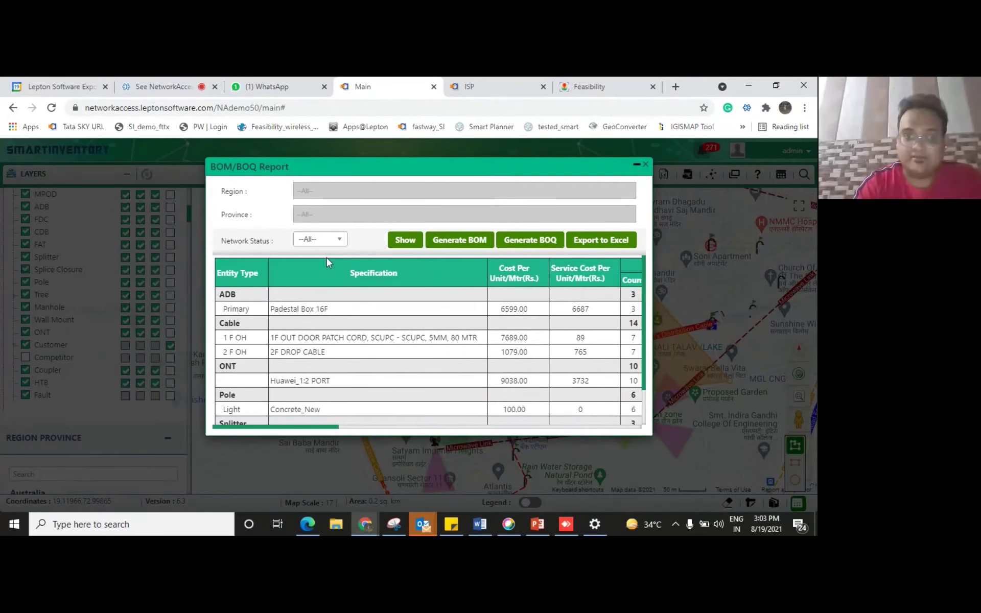
Step: Filter the BOM/BOQ report by the Planned network status and generate the BOM document
{"action": "left_click", "coordinate": [321, 239]}
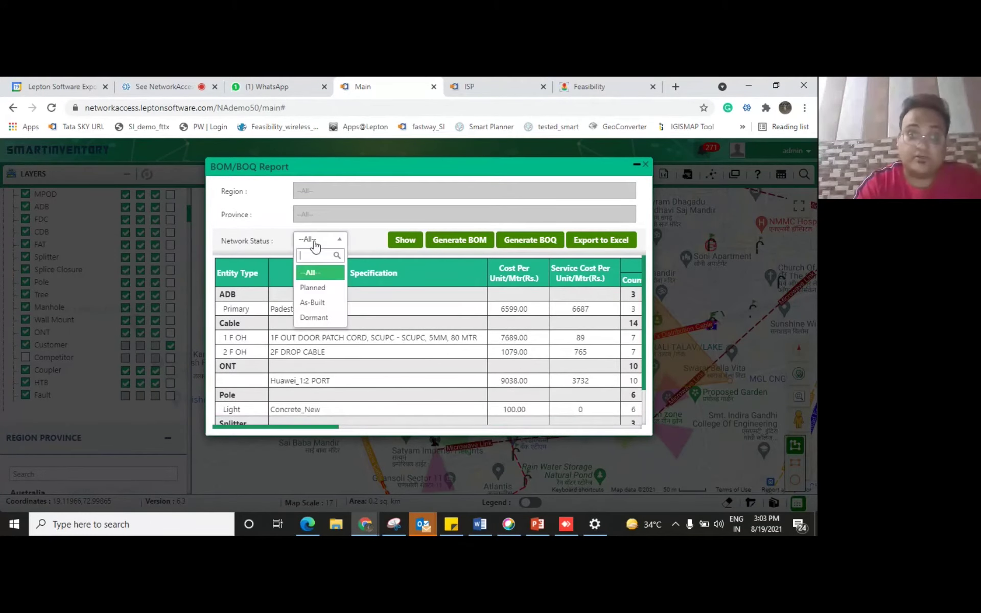
{"action": "left_click", "coordinate": [319, 290]}
{"action": "left_click", "coordinate": [407, 248]}
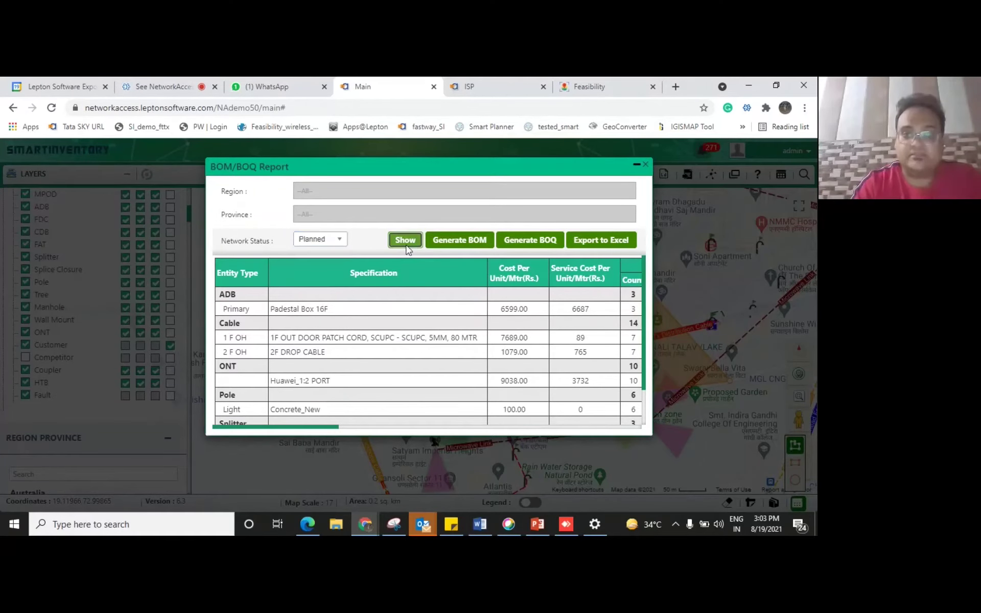
{"action": "left_click", "coordinate": [458, 243]}
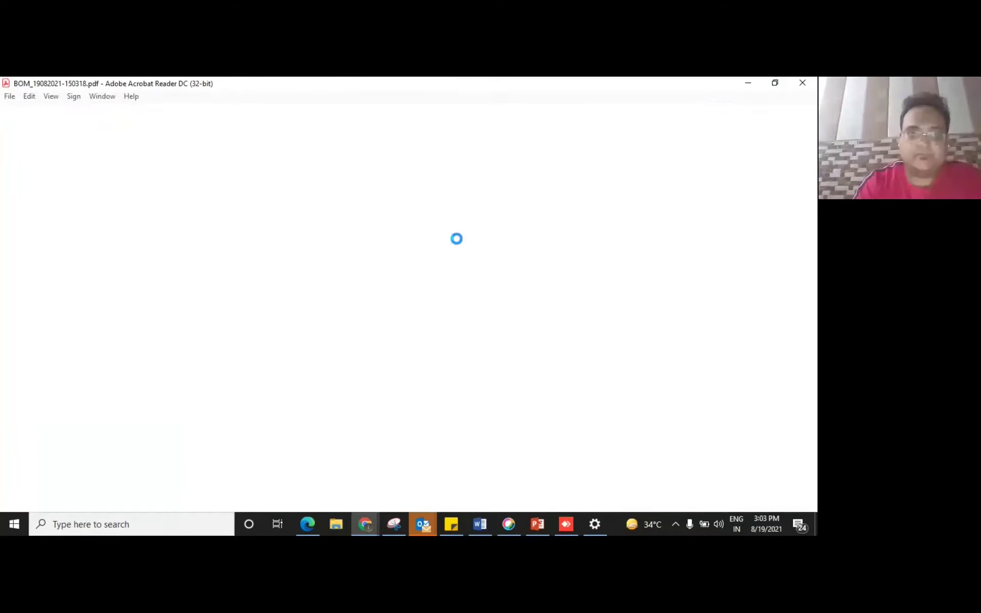
Step: Generate the BOQ document from the Planned report, minimize the PDF viewer and close the BOM/BOQ report
{"action": "left_click", "coordinate": [748, 83]}
{"action": "left_click", "coordinate": [530, 243]}
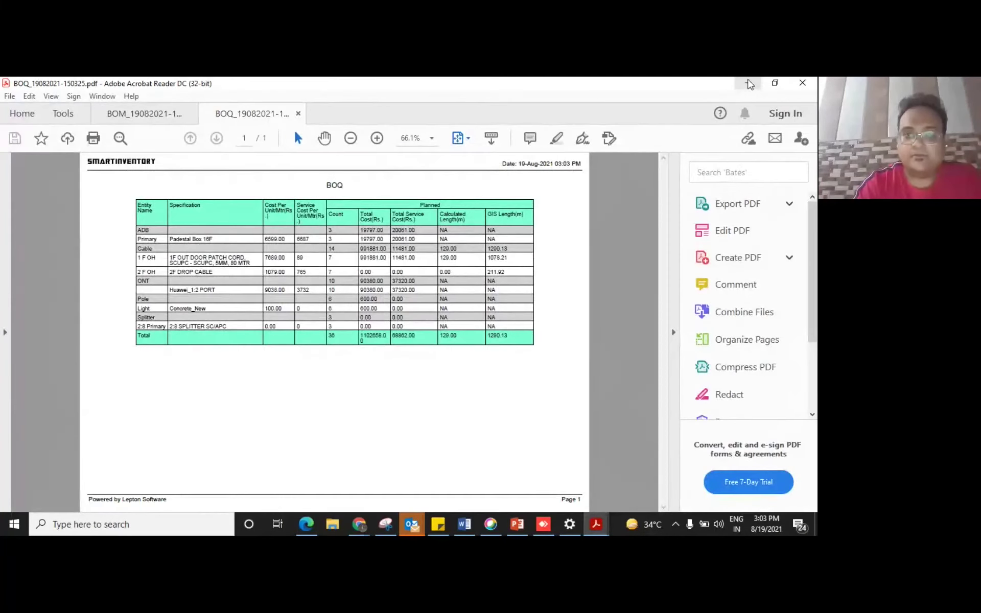
{"action": "left_click", "coordinate": [748, 84]}
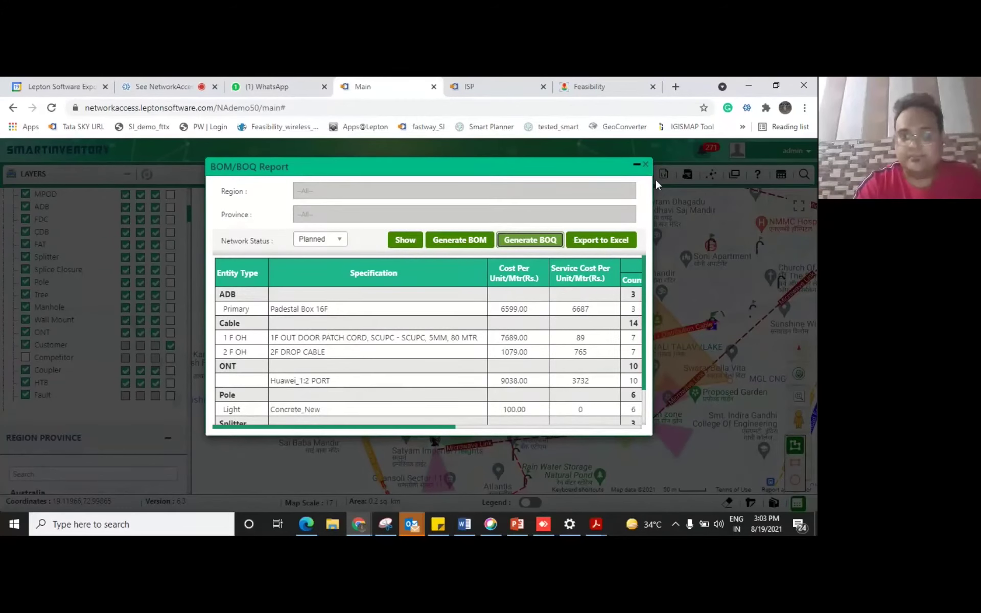
{"action": "left_click", "coordinate": [645, 166]}
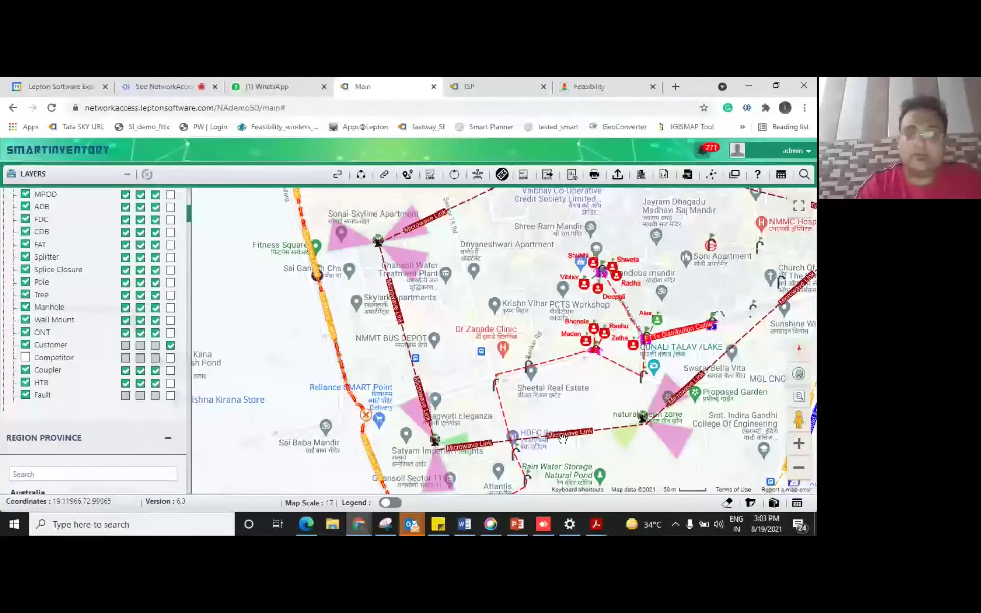
Step: Draw a triangular network ticket area of about 0.1 sq. km reaching from Dnyaneshwari Apartment to Church Of Our Lady Of The Forsaken
{"action": "left_click_drag", "start_coordinate": [542, 400], "coordinate": [432, 408]}
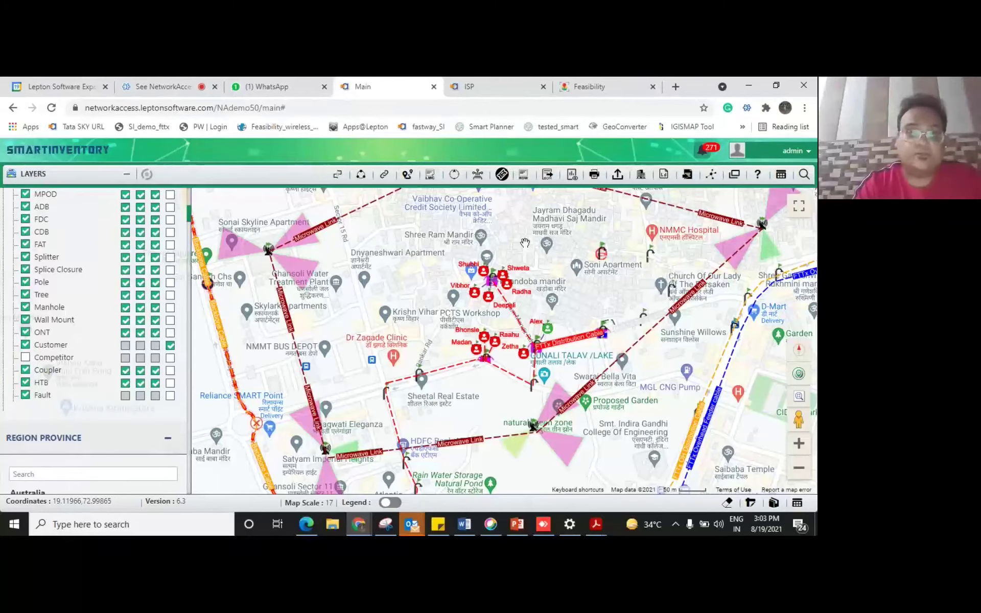
{"action": "left_click_drag", "start_coordinate": [525, 242], "coordinate": [468, 315]}
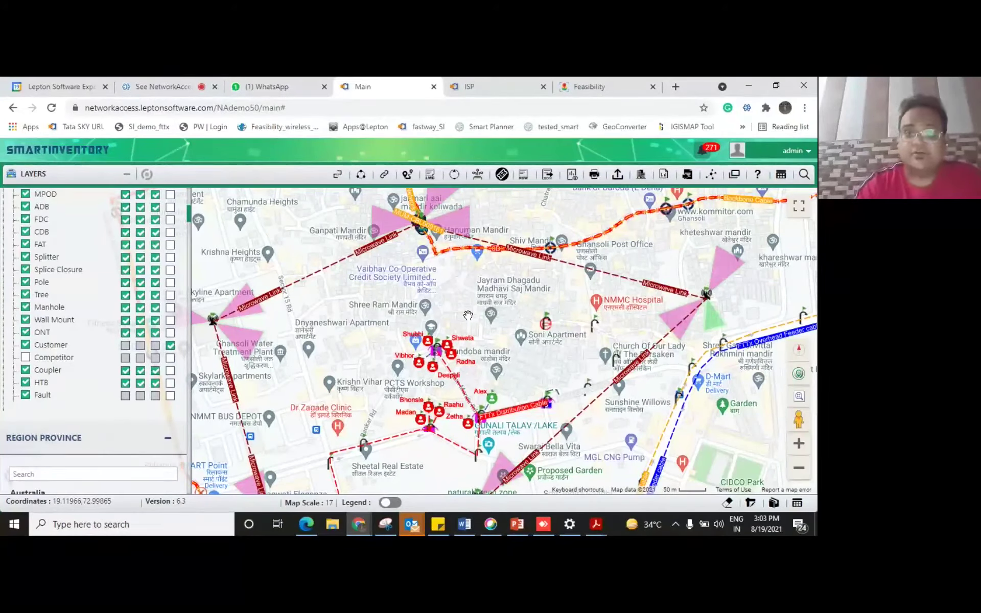
{"action": "left_click", "coordinate": [362, 176]}
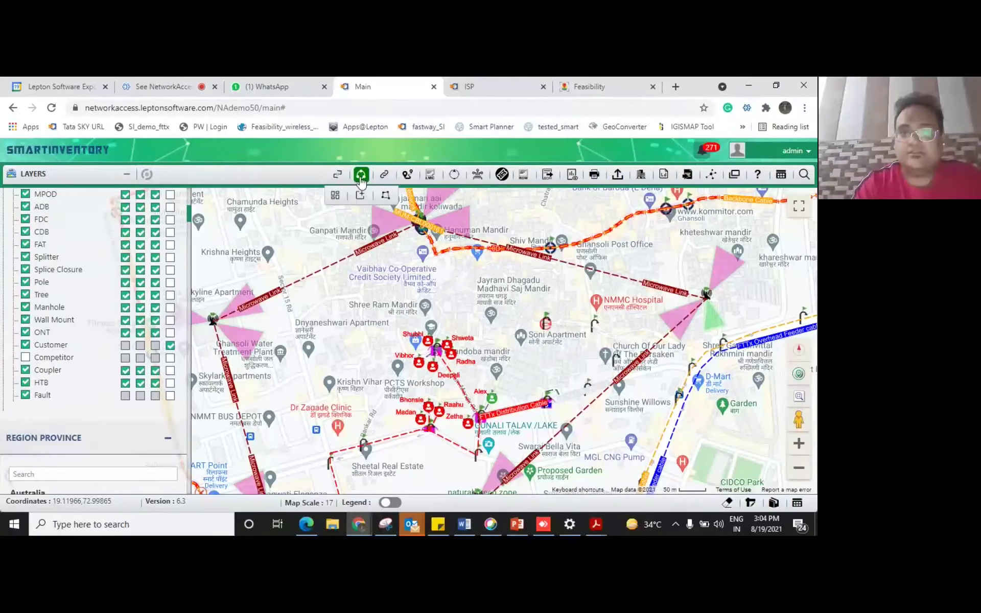
{"action": "left_click", "coordinate": [385, 197]}
{"action": "left_click", "coordinate": [385, 197]}
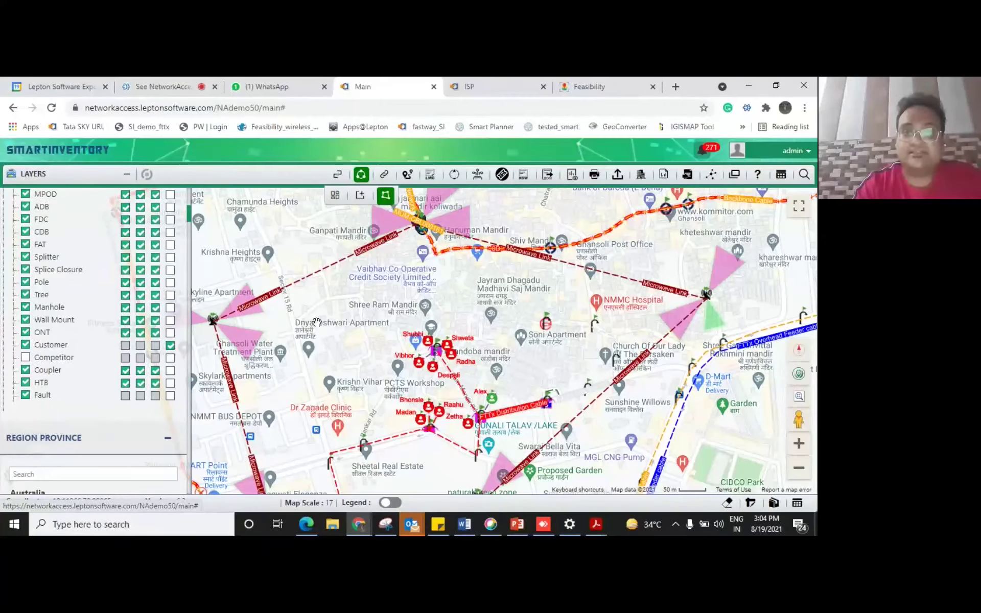
{"action": "left_click", "coordinate": [283, 270]}
{"action": "left_click", "coordinate": [329, 398]}
{"action": "double_click", "coordinate": [604, 336]}
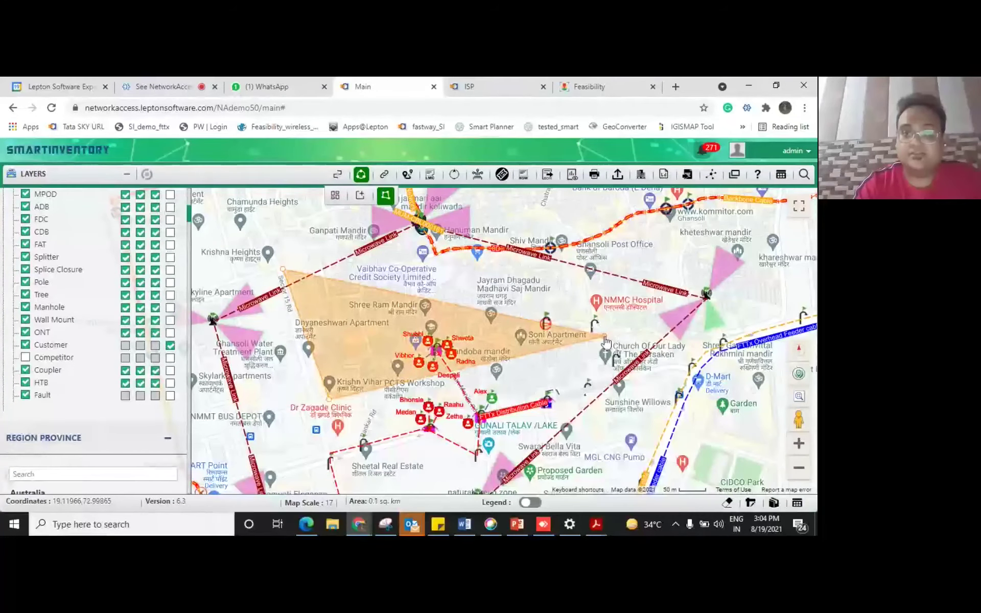
Step: Enlarge the ticket area to about 0.3 sq. km by extending its outline, and open the form for adding its network ticket
{"action": "left_click", "coordinate": [480, 193]}
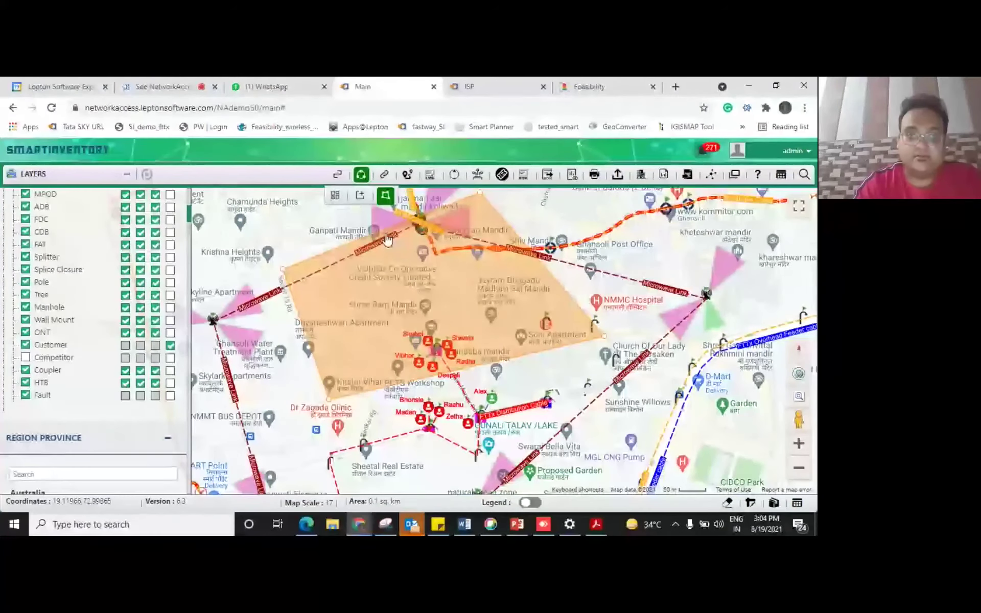
{"action": "left_click_drag", "start_coordinate": [387, 240], "coordinate": [346, 201]}
{"action": "left_click_drag", "start_coordinate": [287, 360], "coordinate": [256, 472]}
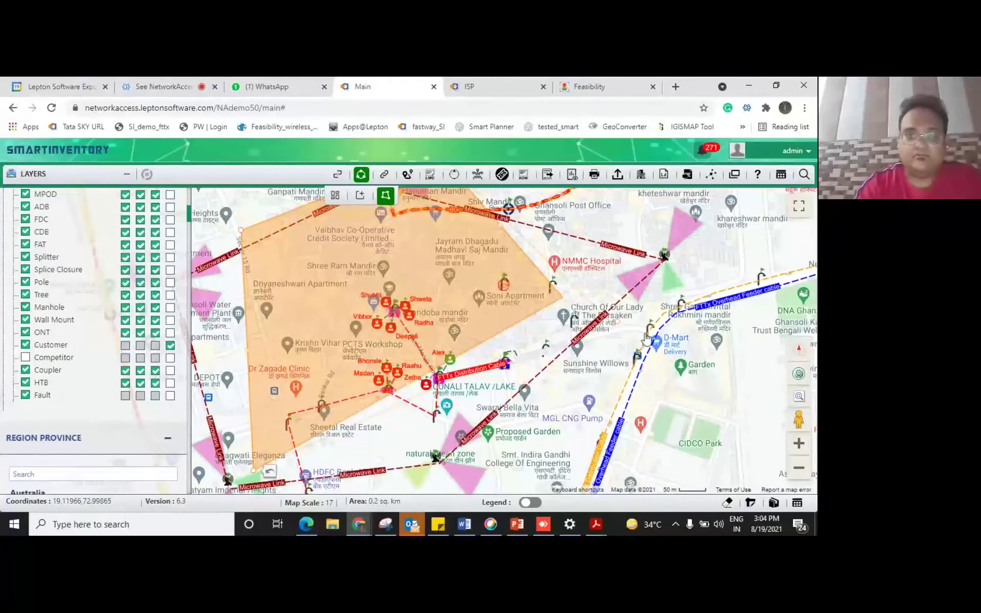
{"action": "left_click_drag", "start_coordinate": [646, 337], "coordinate": [441, 454]}
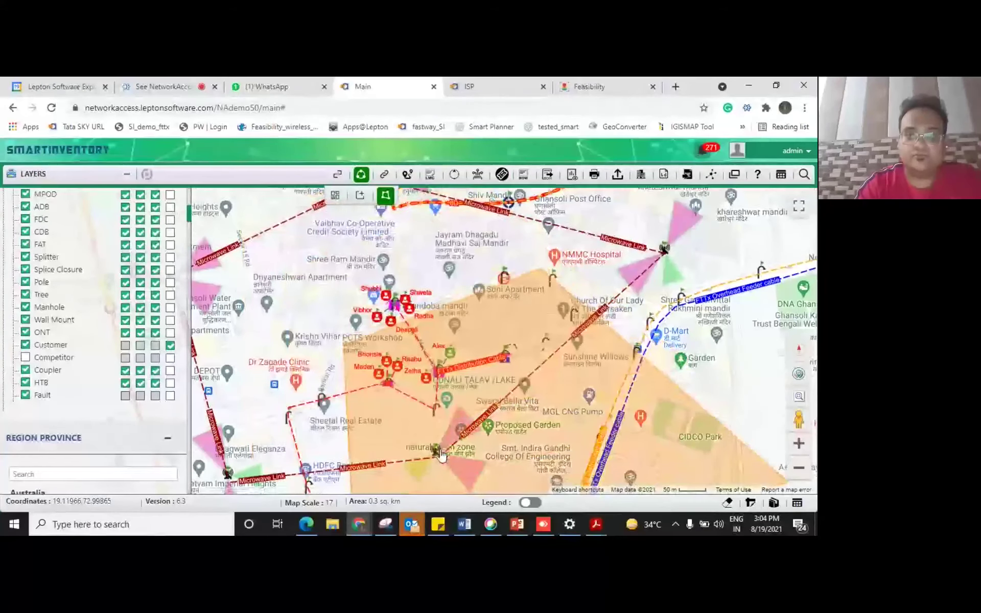
{"action": "left_click", "coordinate": [422, 286]}
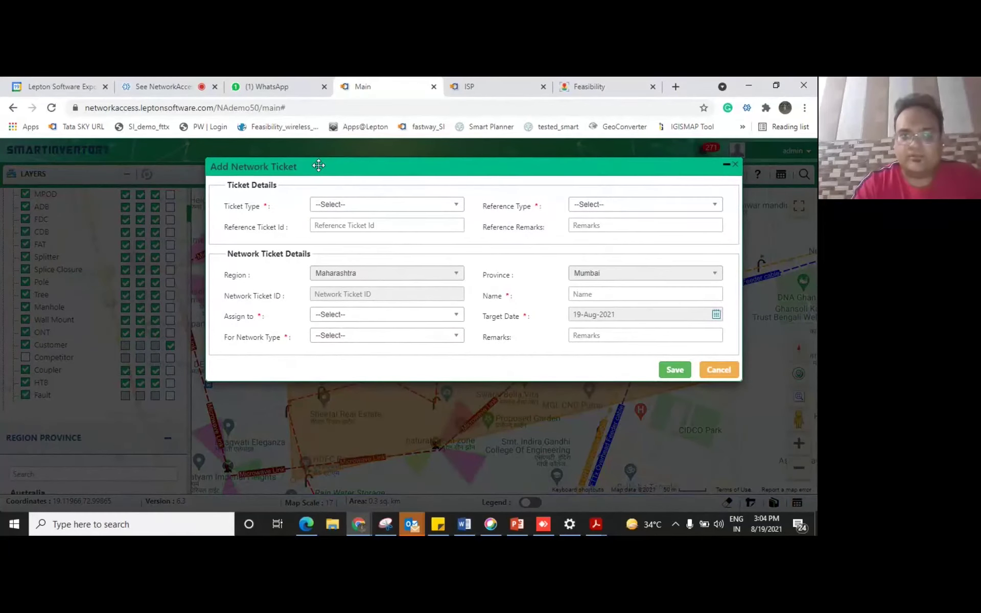
Step: Set the ticket type to Planning and the reference type to GIS, and enter a person's first name as the ticket name
{"action": "left_click", "coordinate": [344, 207]}
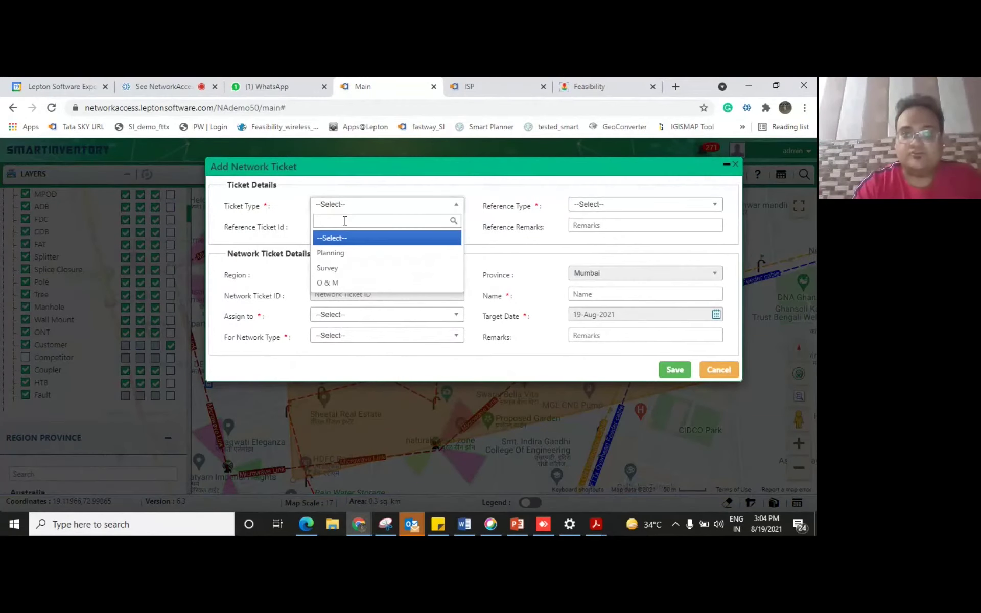
{"action": "left_click", "coordinate": [345, 258]}
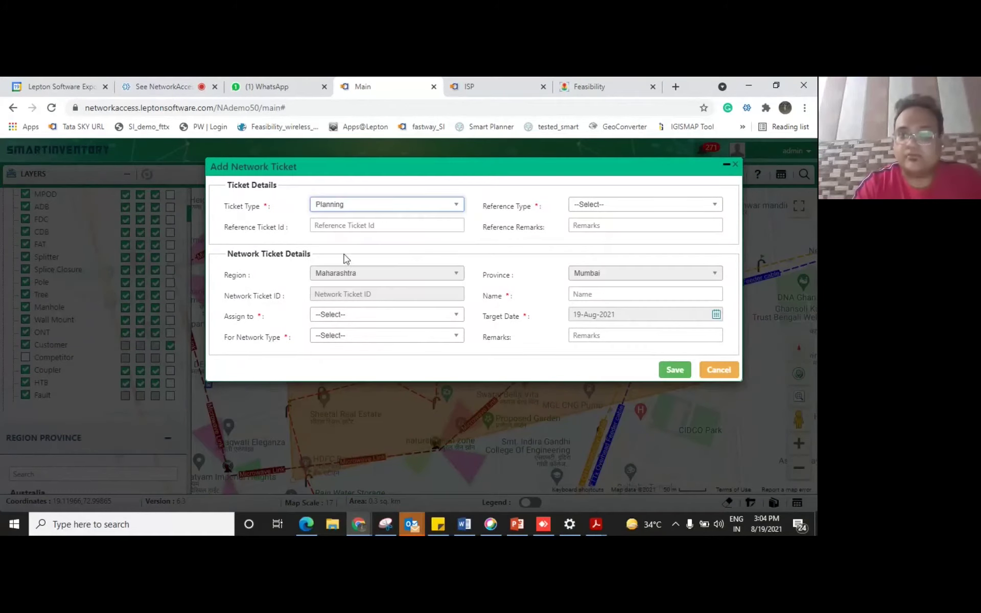
{"action": "left_click", "coordinate": [626, 209]}
{"action": "left_click", "coordinate": [601, 253]}
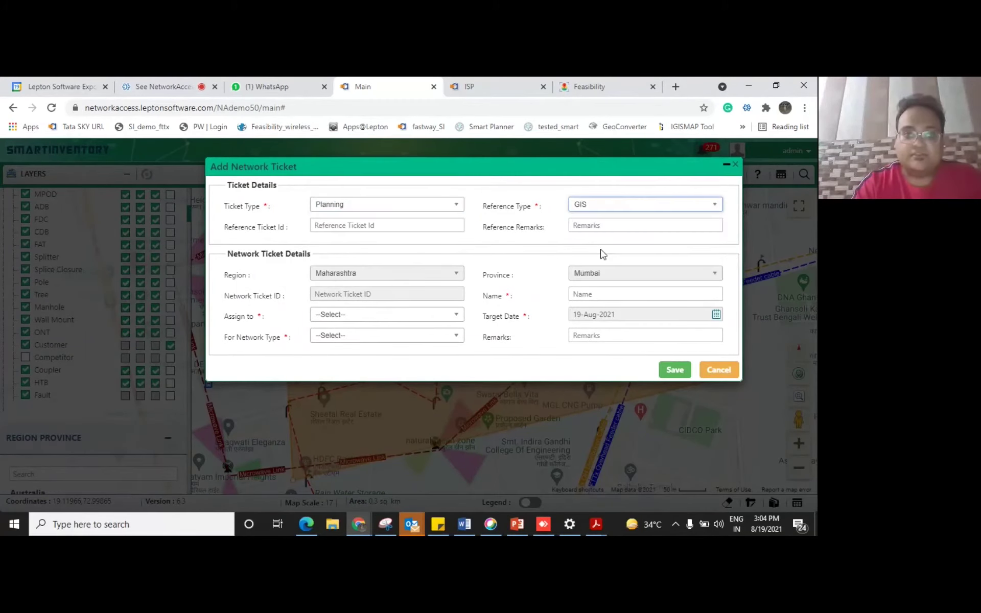
{"action": "left_click", "coordinate": [591, 297]}
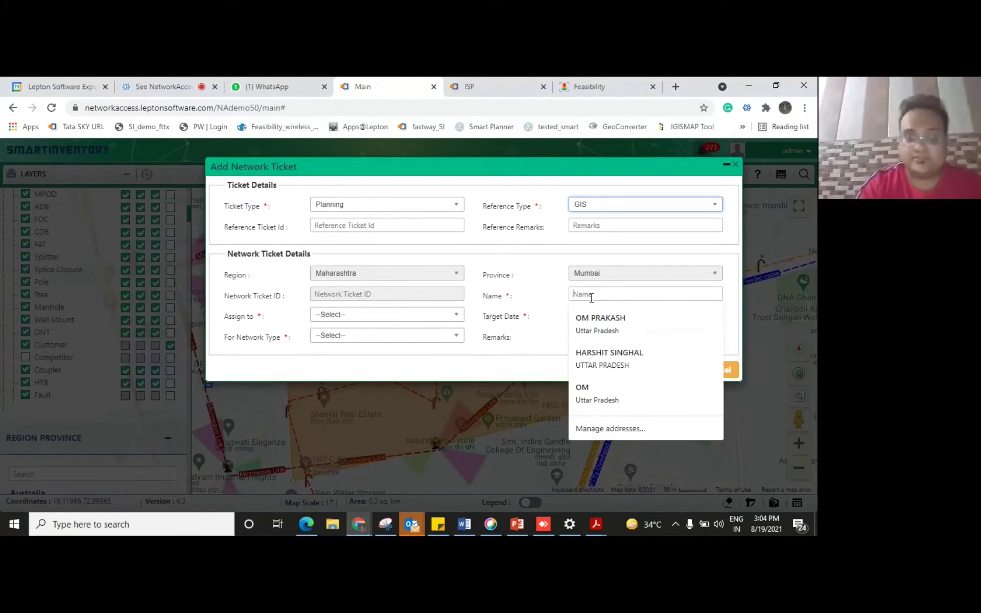
{"action": "type", "text": "harshit"}
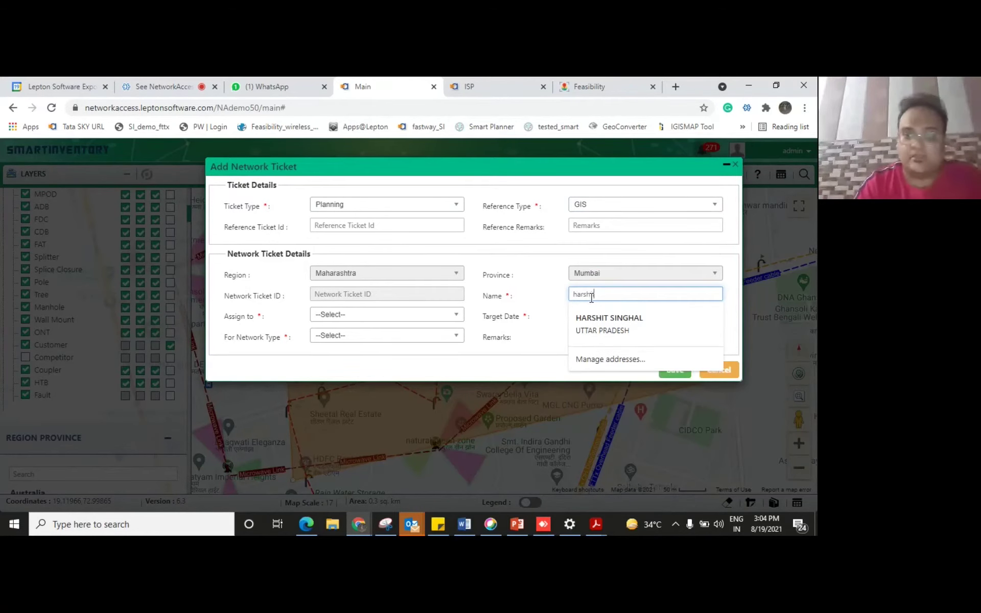
{"action": "left_click", "coordinate": [531, 313]}
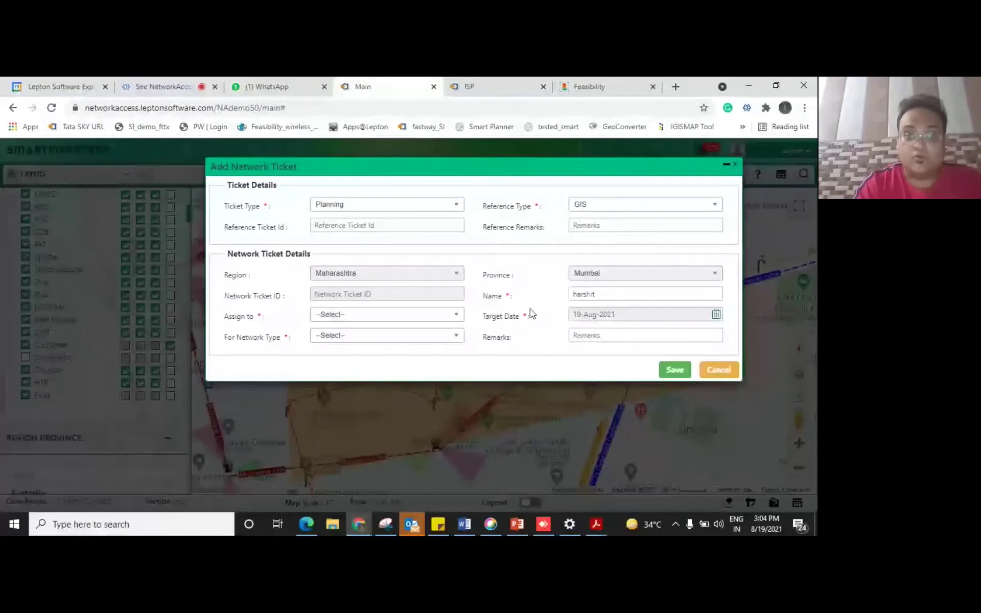
Step: Assign the ticket to the user listed directly after sales, set its network type to Planned, and save the ticket
{"action": "left_click", "coordinate": [345, 316]}
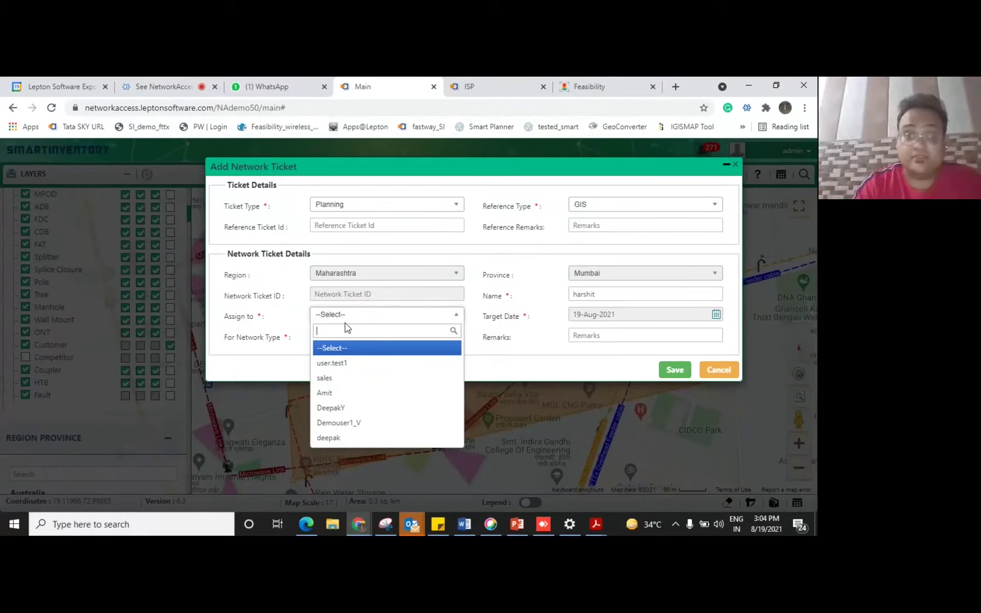
{"action": "left_click", "coordinate": [340, 393]}
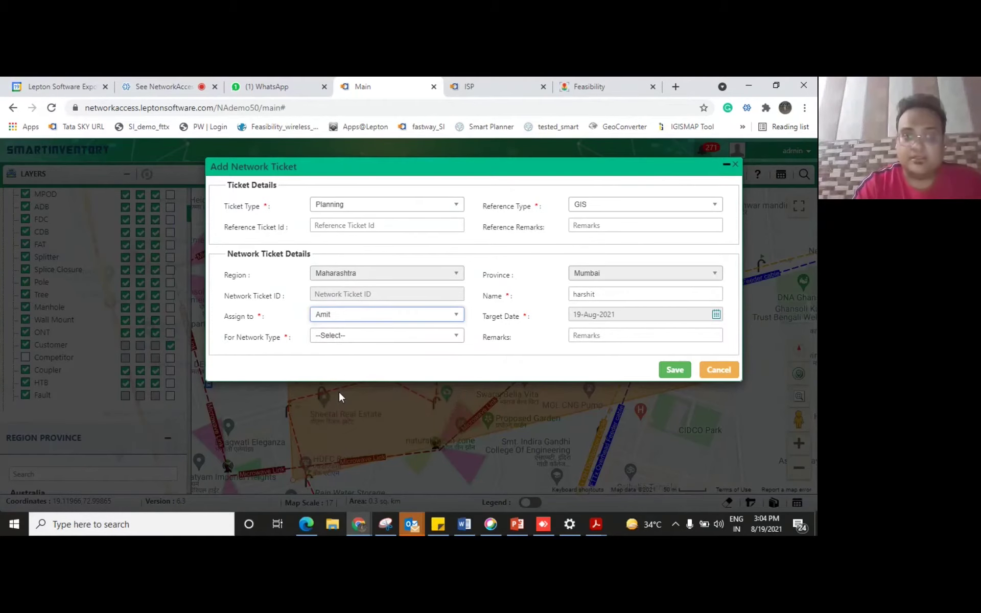
{"action": "left_click", "coordinate": [355, 335]}
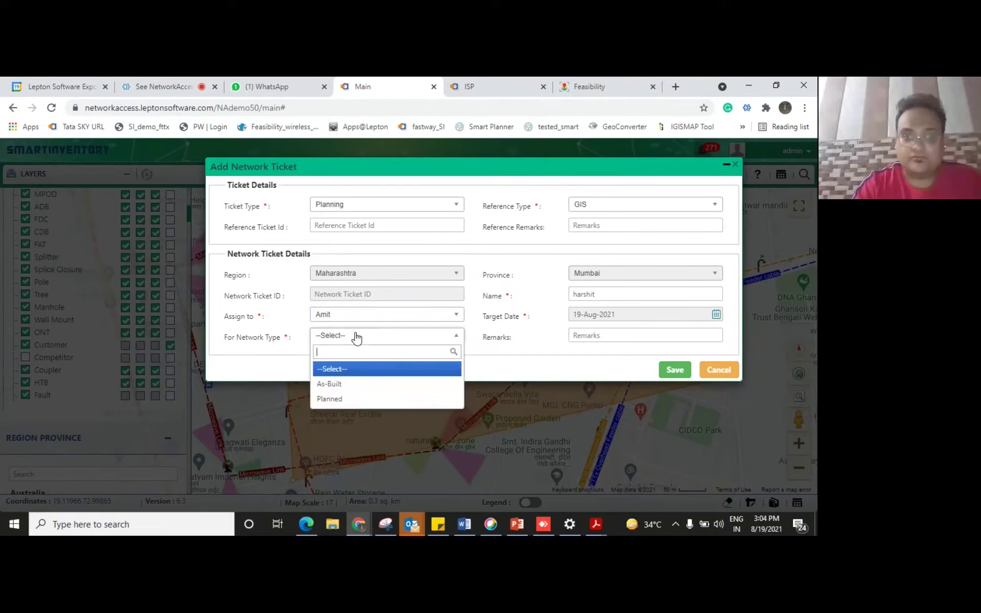
{"action": "left_click", "coordinate": [346, 403]}
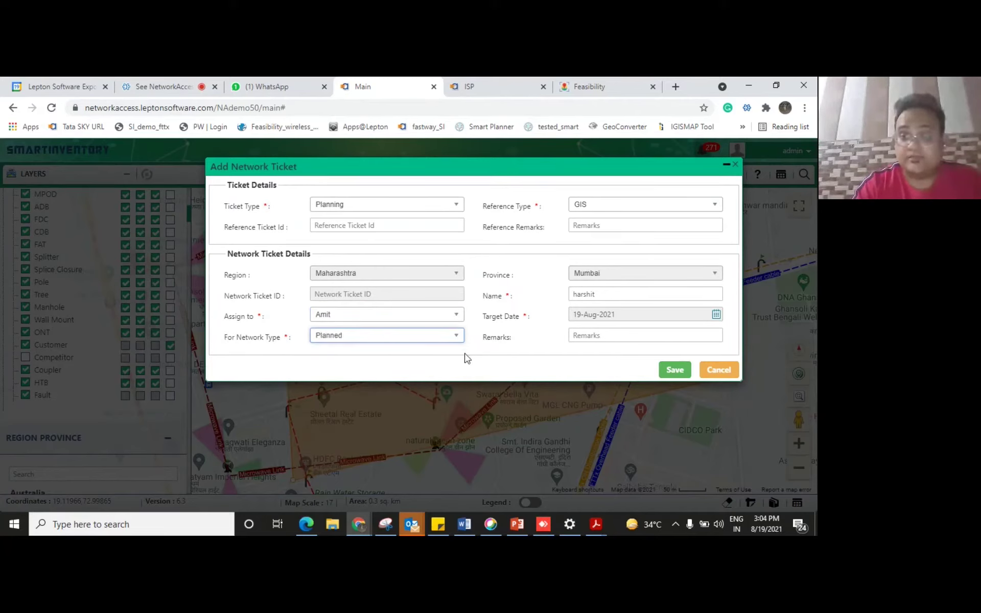
{"action": "left_click", "coordinate": [670, 369]}
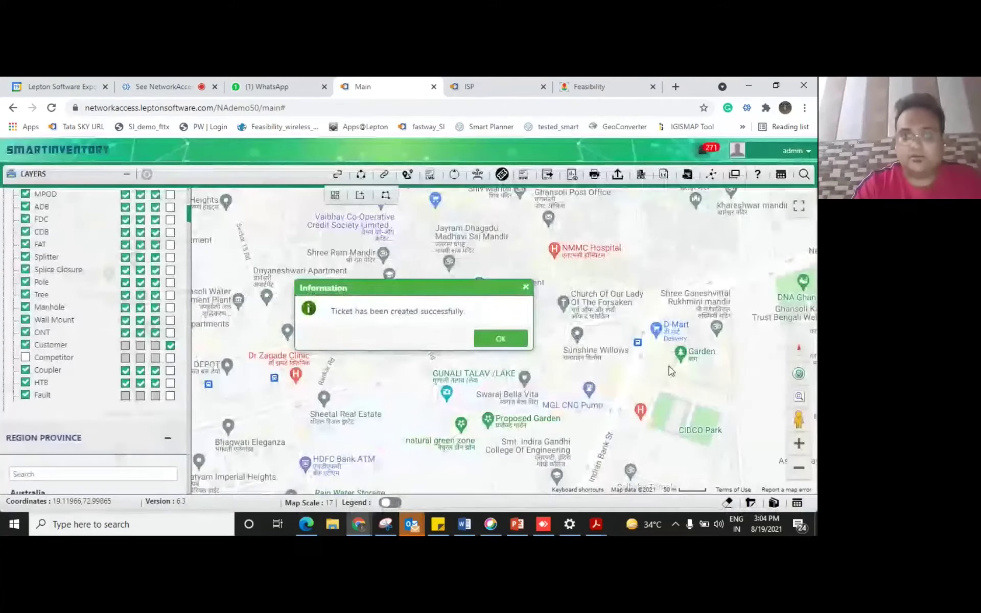
{"action": "left_click", "coordinate": [500, 338]}
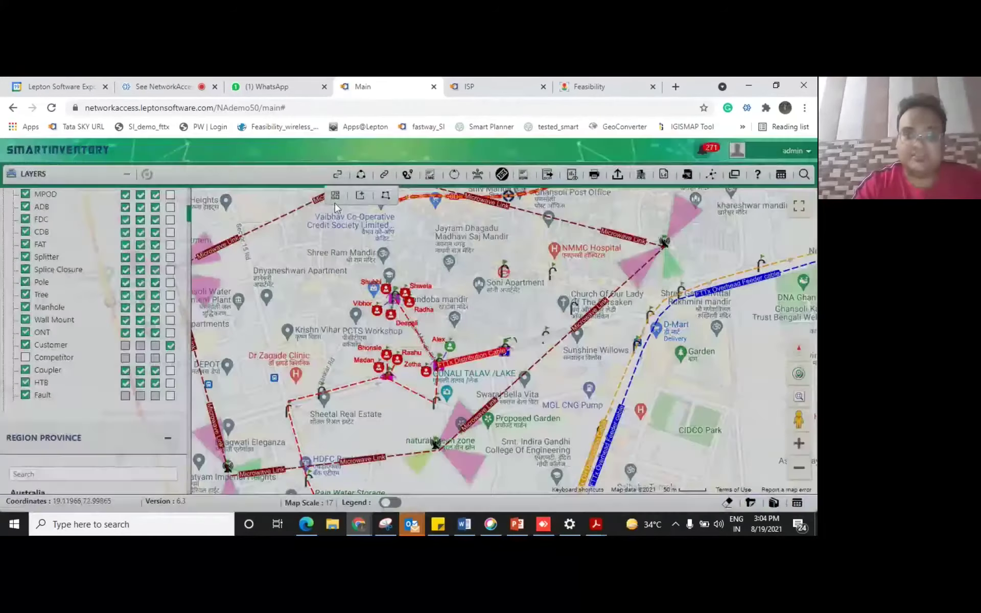
Step: Examine the new planning ticket's status and assignment in the network tickets list, and close the list
{"action": "left_click", "coordinate": [335, 195]}
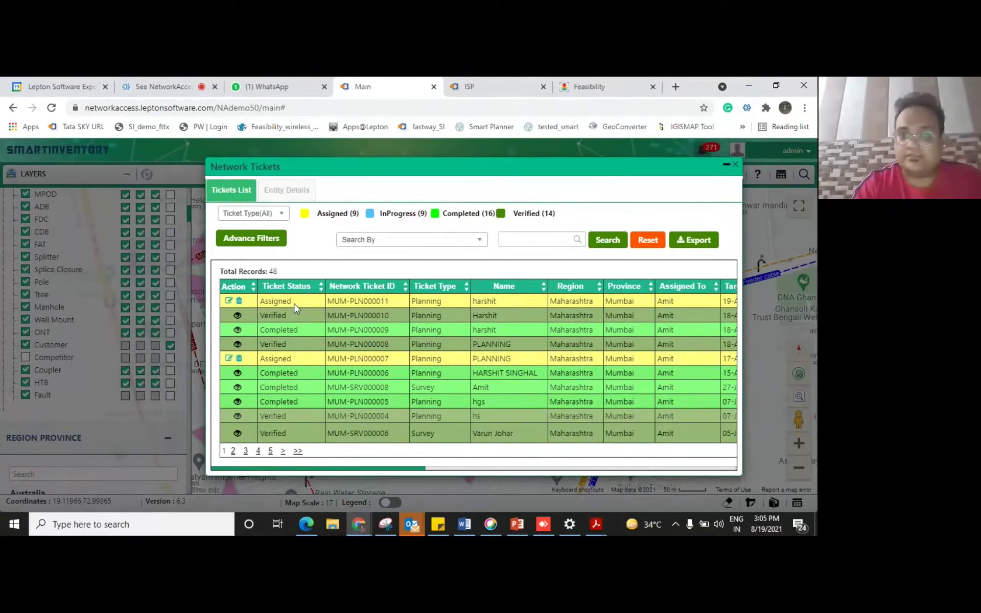
{"action": "left_click_drag", "start_coordinate": [406, 473], "coordinate": [711, 115]}
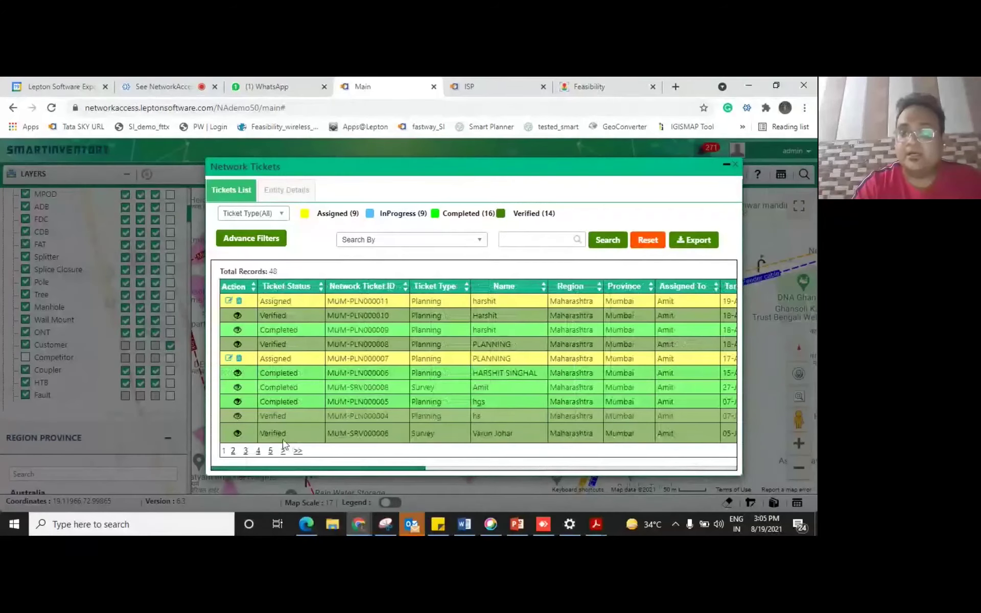
{"action": "left_click", "coordinate": [738, 168]}
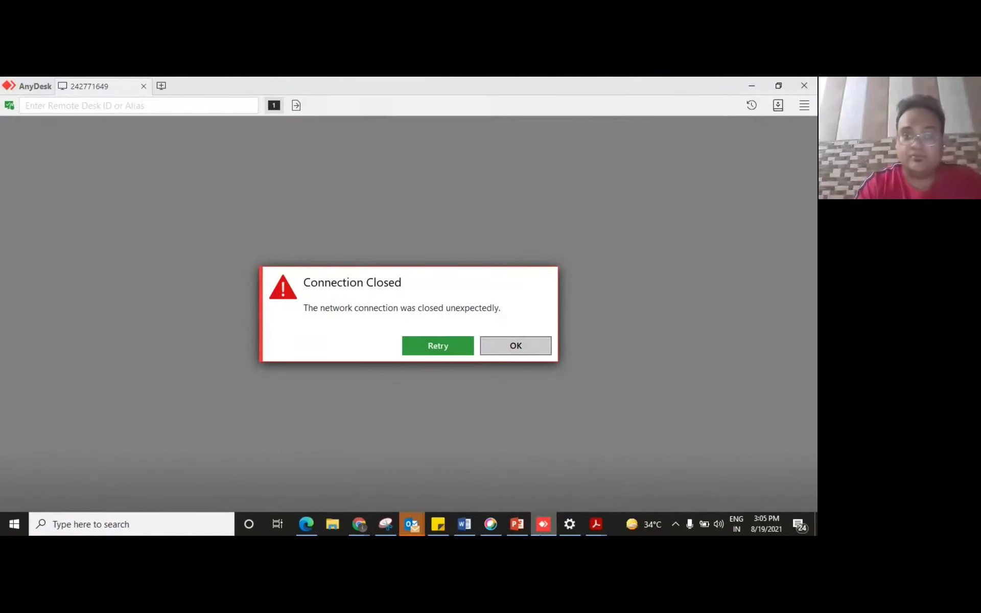
Step: Switch to AnyDesk, dismiss the closed-connection message and reconnect to the same remote desk
{"action": "left_click", "coordinate": [517, 345]}
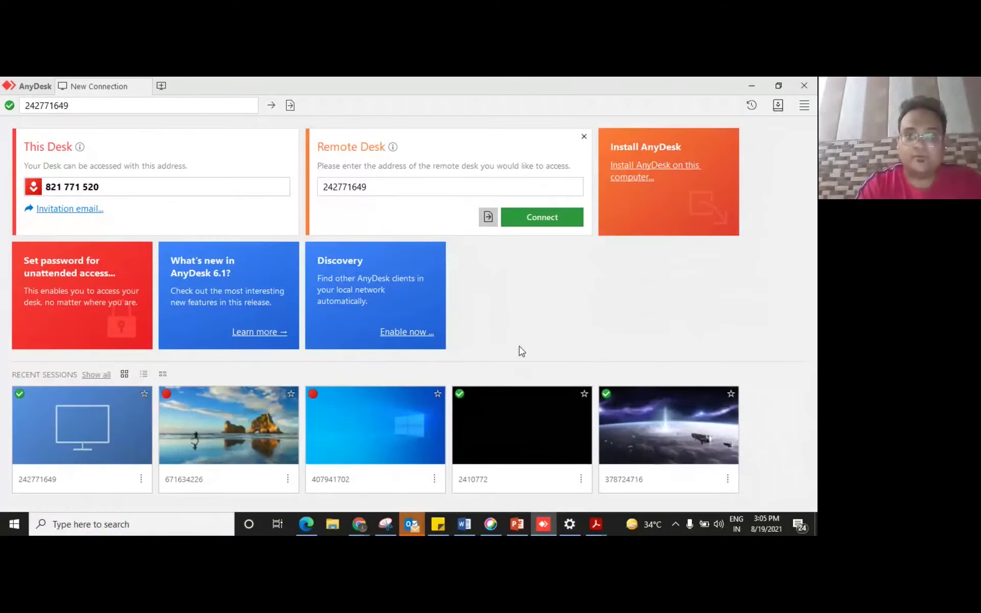
{"action": "left_click", "coordinate": [530, 223]}
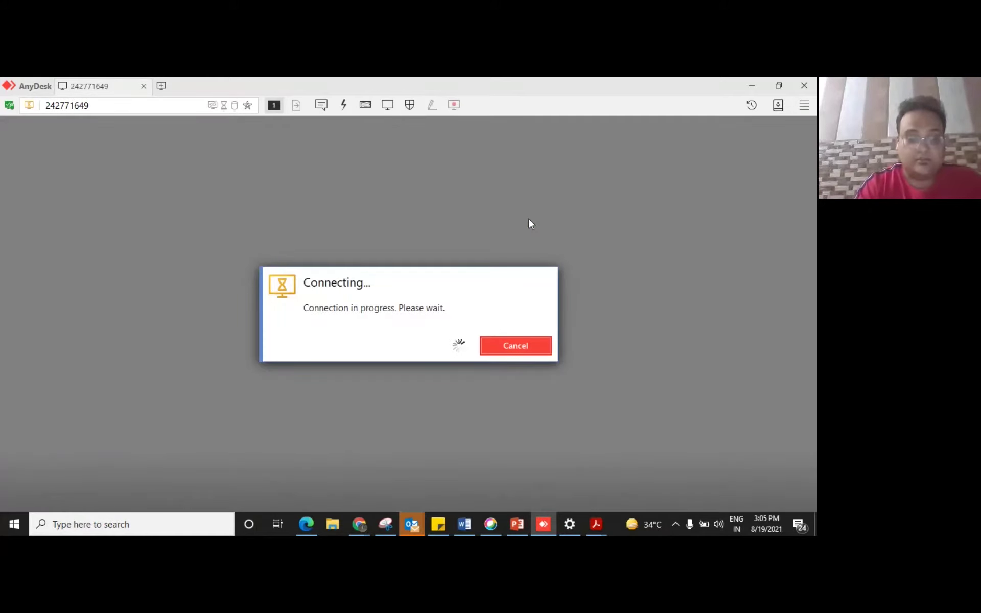